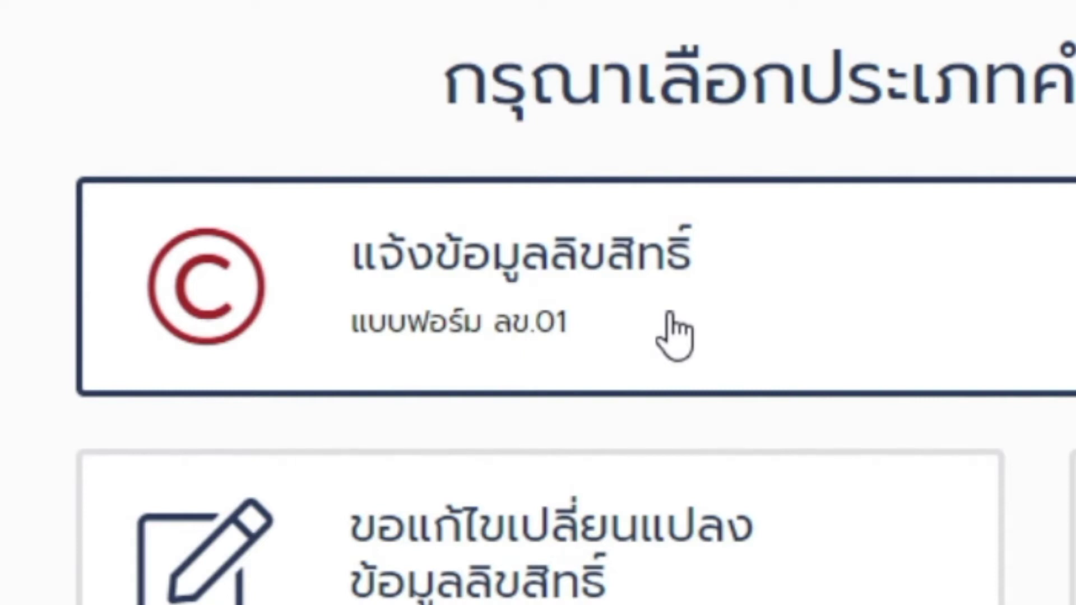
Start a copyright notification request (แจ้งข้อมูลลิขสิทธิ์, form ลข.01) and set the number of copyright owners to 1.
click(669, 315)
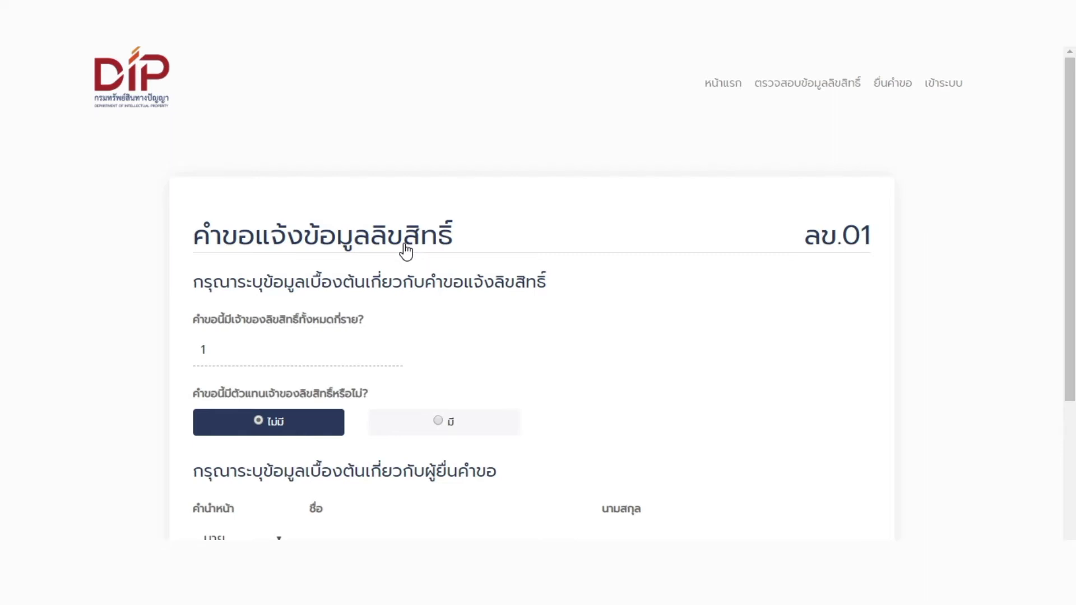
scroll(406, 252, down, 3)
click(388, 188)
click(388, 188)
click(389, 189)
click(389, 198)
click(389, 197)
click(392, 196)
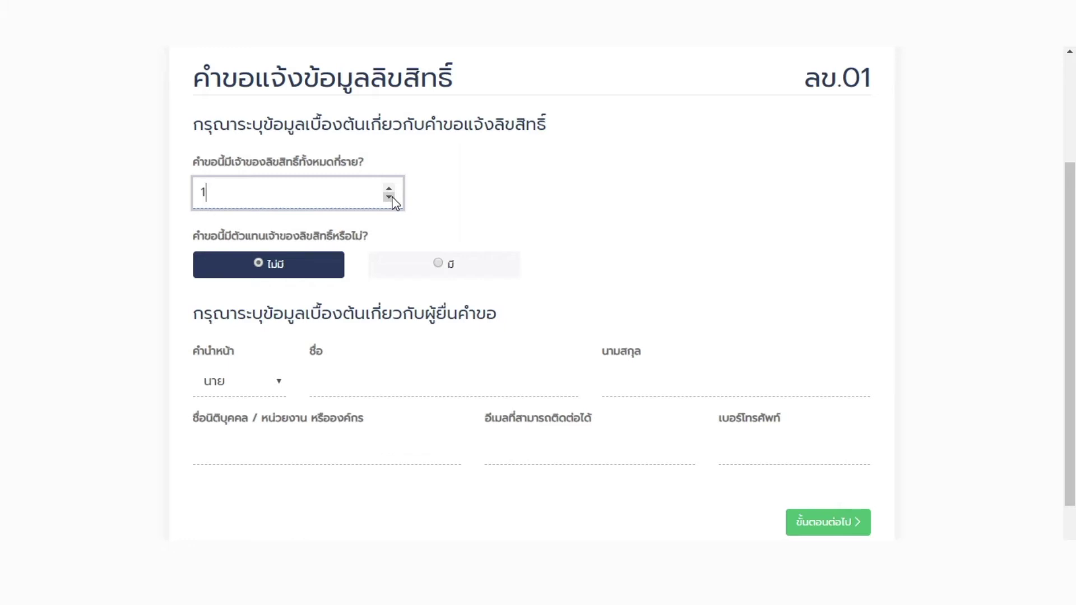
Declare that the request has a representative (มี) and that the applicant is ตัวแทนเจ้าของลิขสิทธิ์.
click(487, 271)
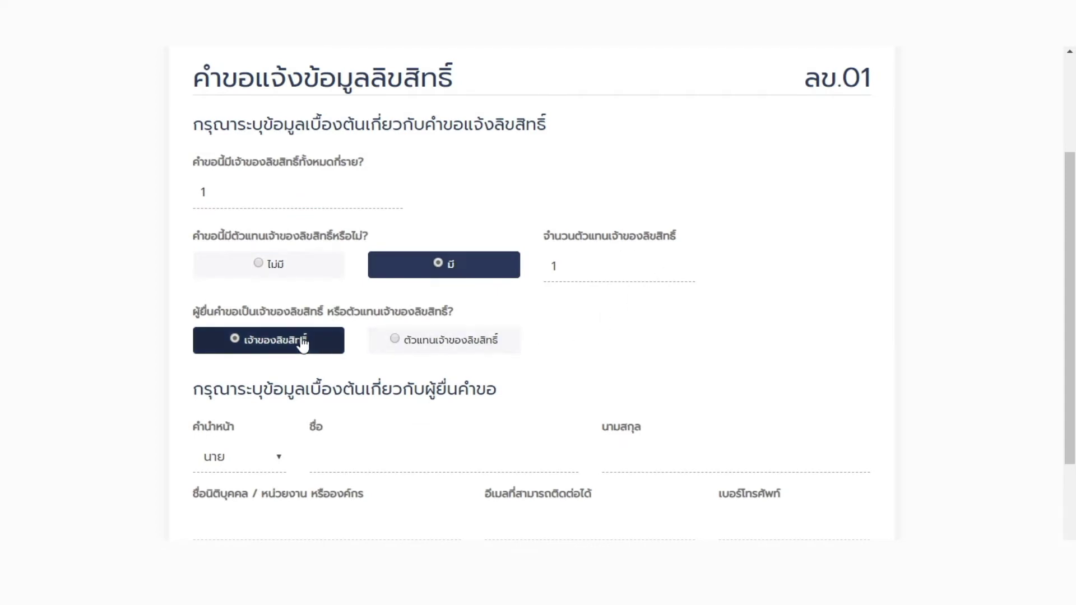
click(461, 344)
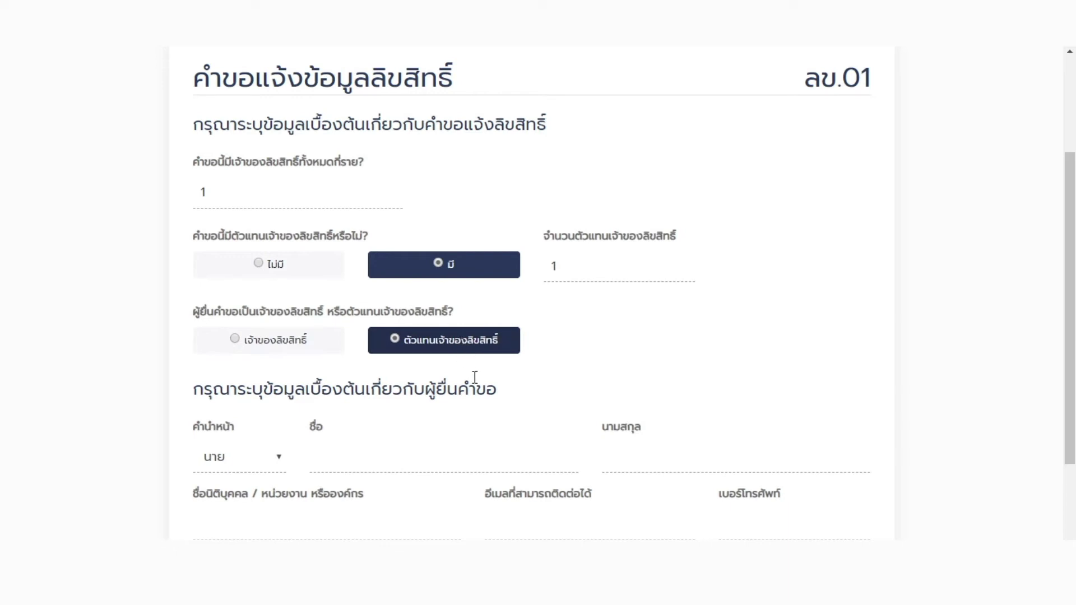
Fill in the applicant's first name, surname, contact e-mail and phone number, and continue to the next stage.
scroll(472, 434, down, 2)
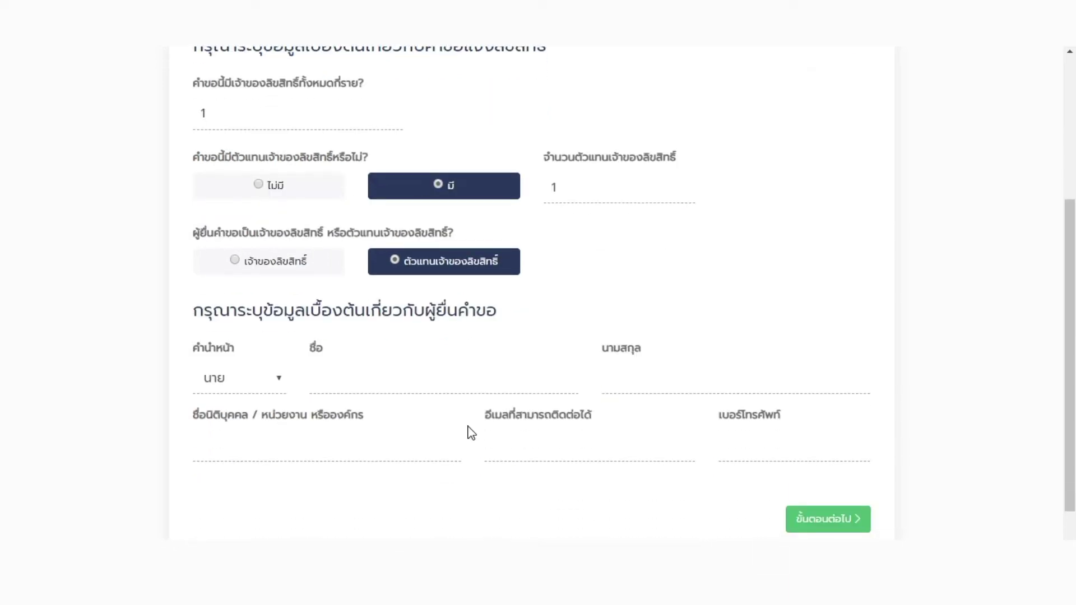
click(403, 381)
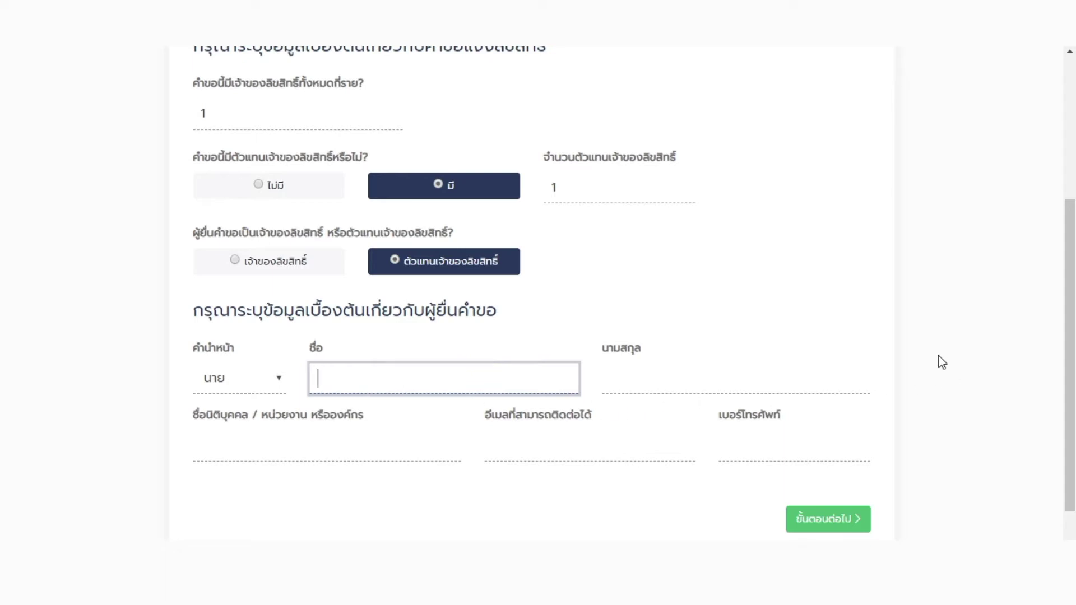
text(ต้นคิด)
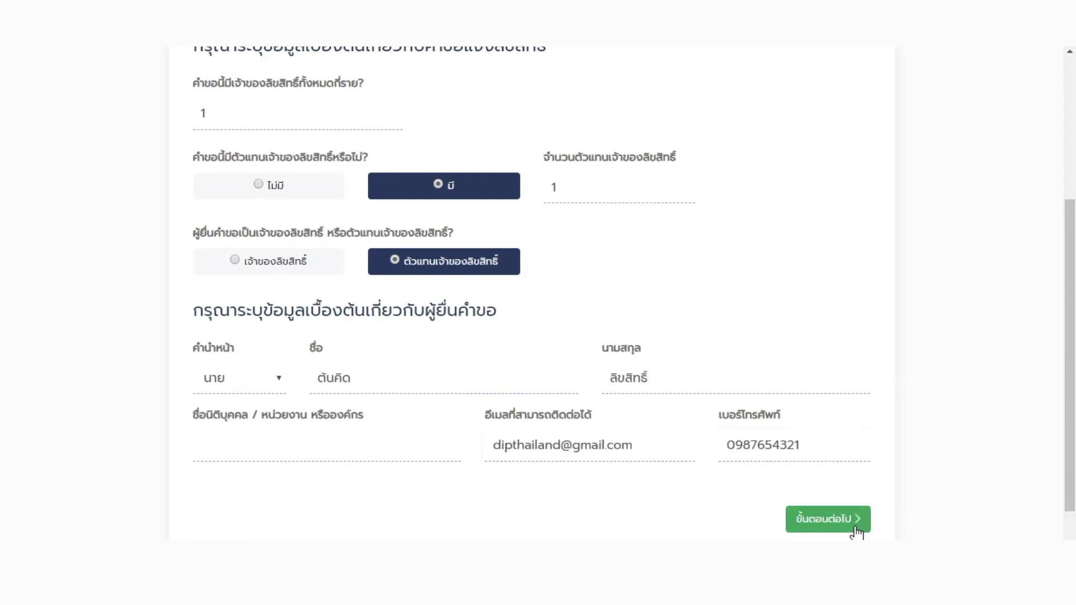
click(828, 519)
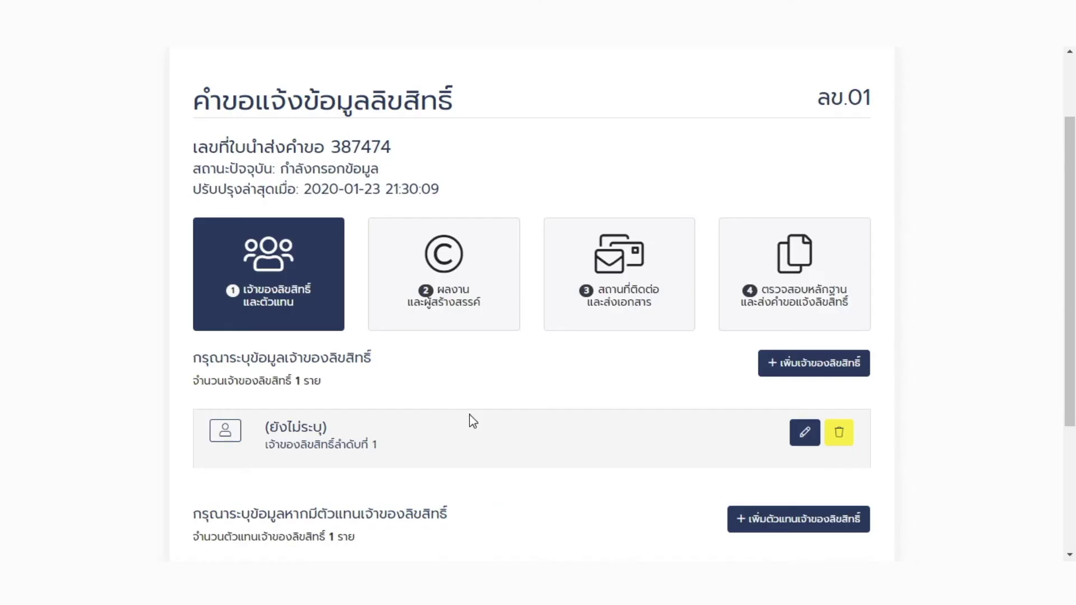
Examine the prompts for adding more copyright owners and representatives, and dismiss both without adding anyone.
scroll(474, 428, down, 1)
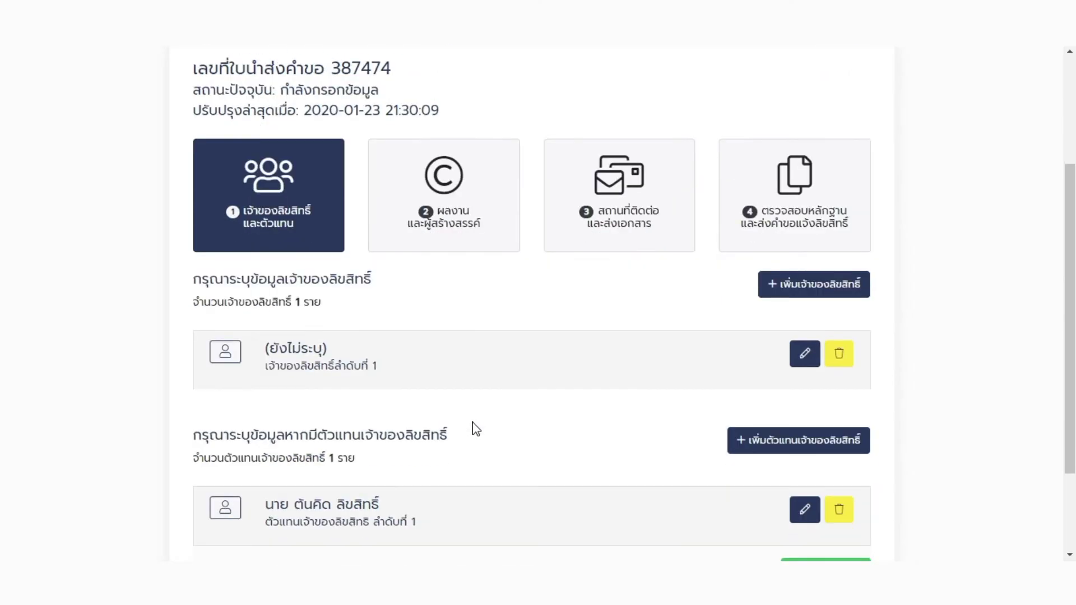
scroll(474, 429, down, 1)
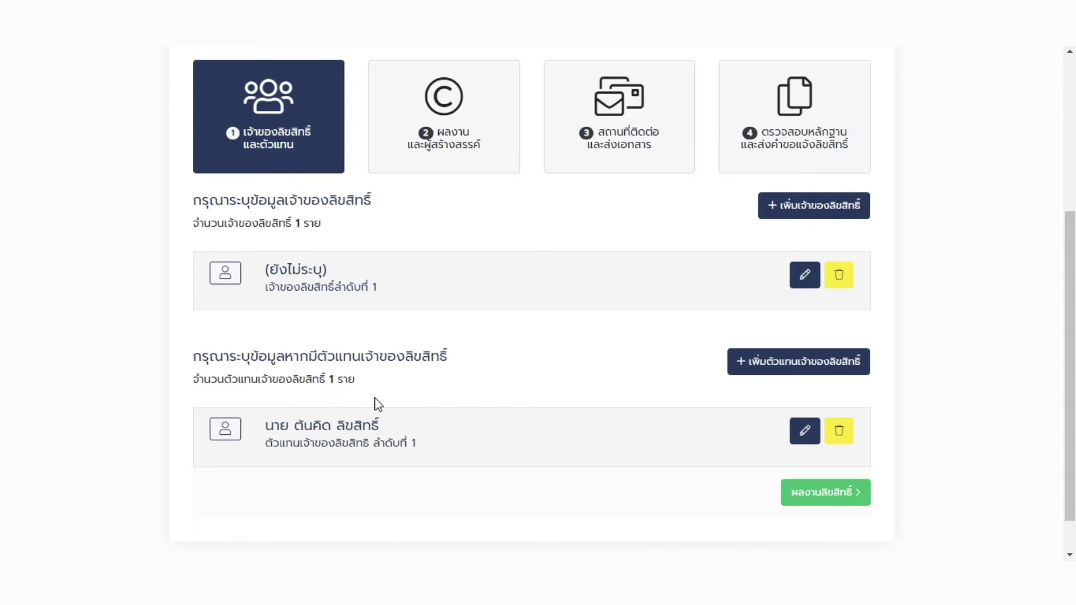
click(801, 222)
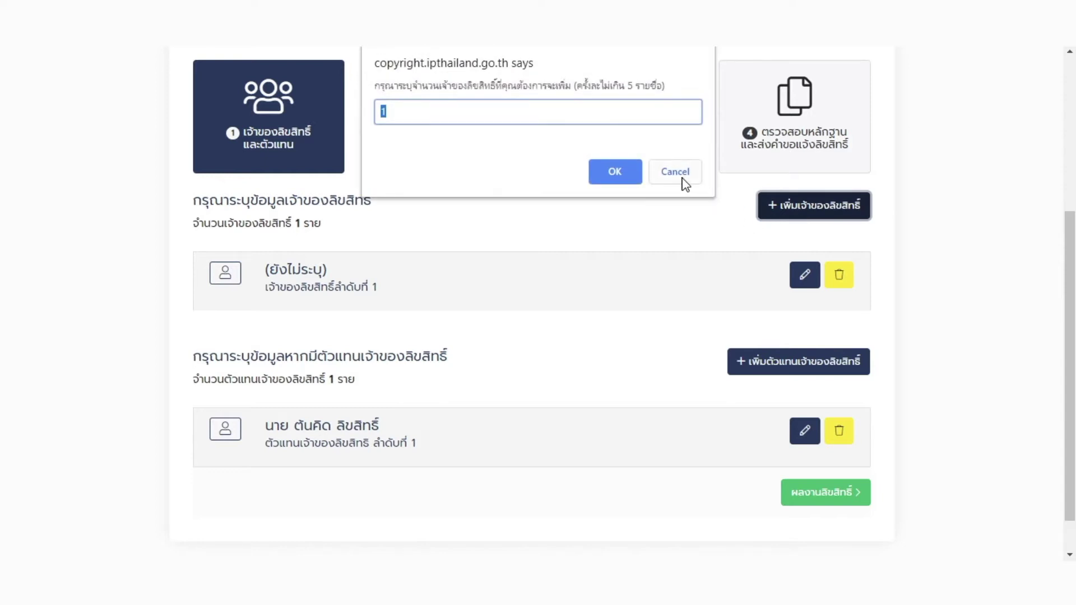
click(652, 179)
click(783, 362)
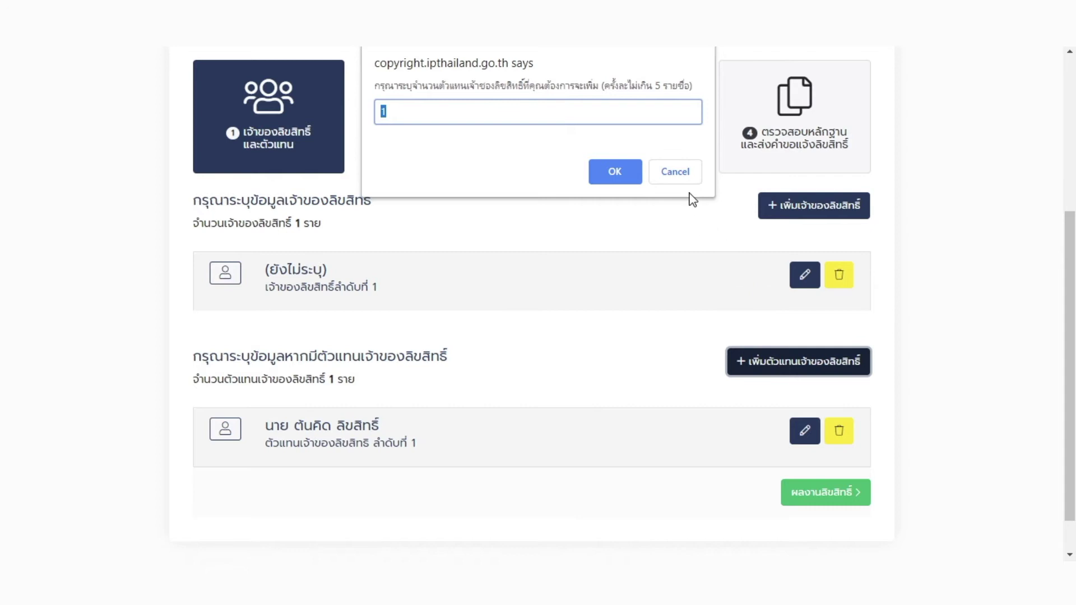
drag(369, 90, 697, 109)
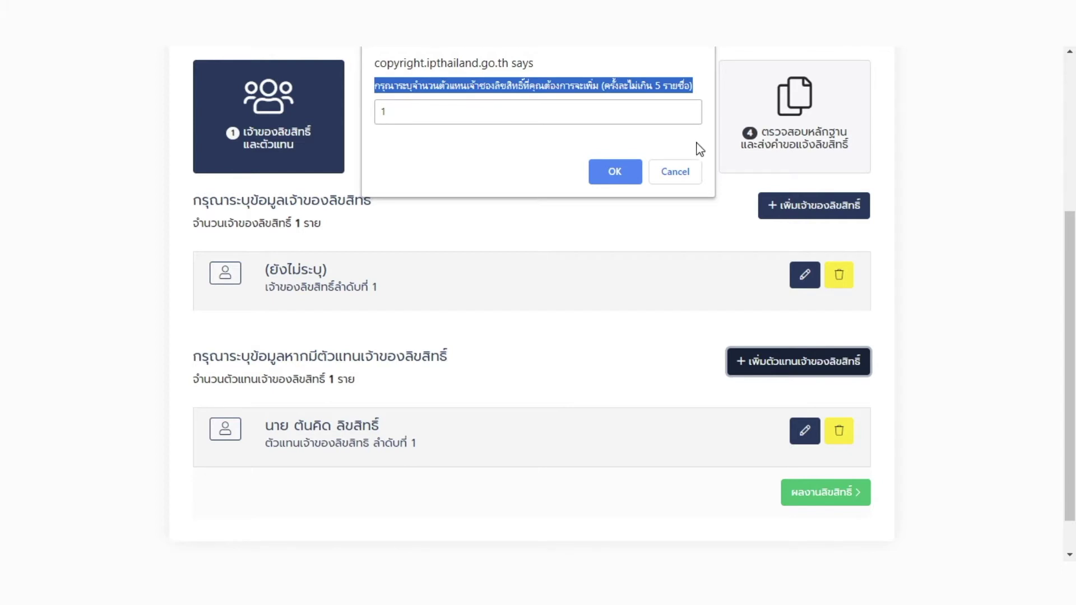
click(685, 174)
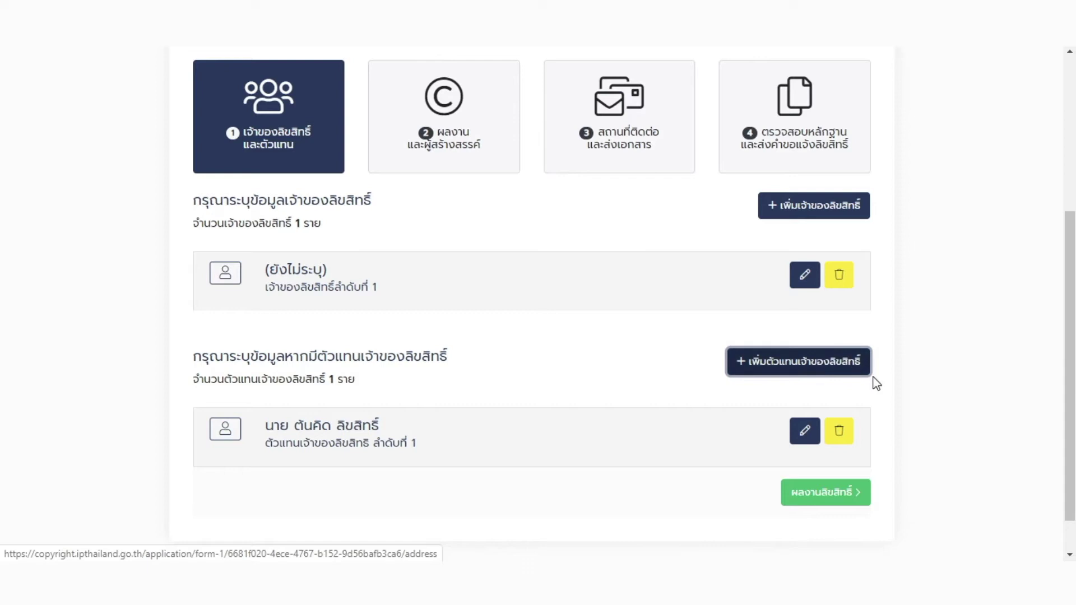
Open the first copyright owner's details and review the forms for foreign individual, juristic person (Thai and foreign) and Thai government agency.
click(804, 276)
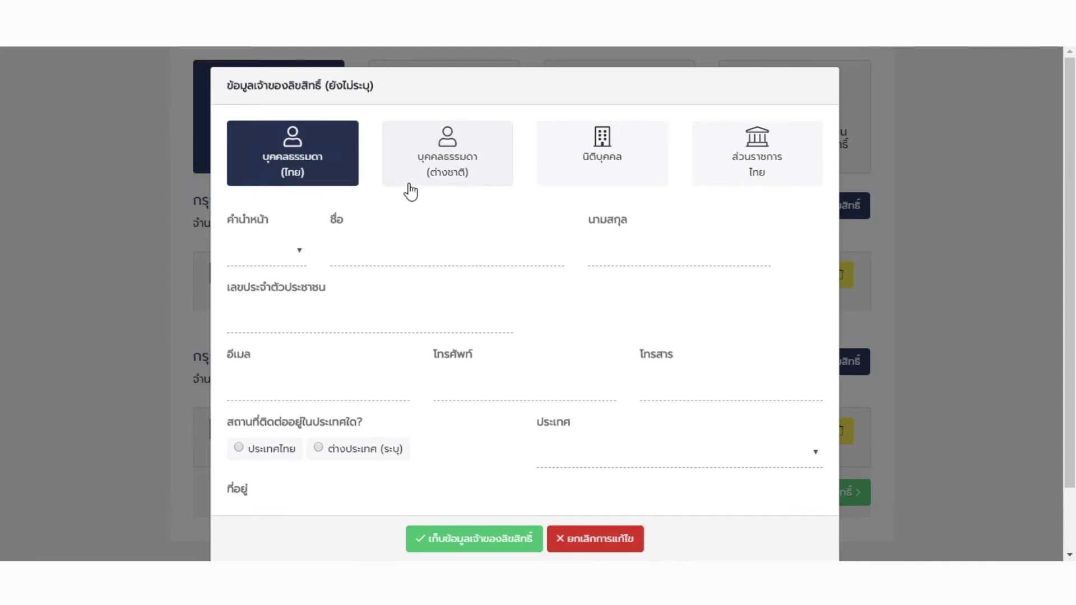
click(489, 177)
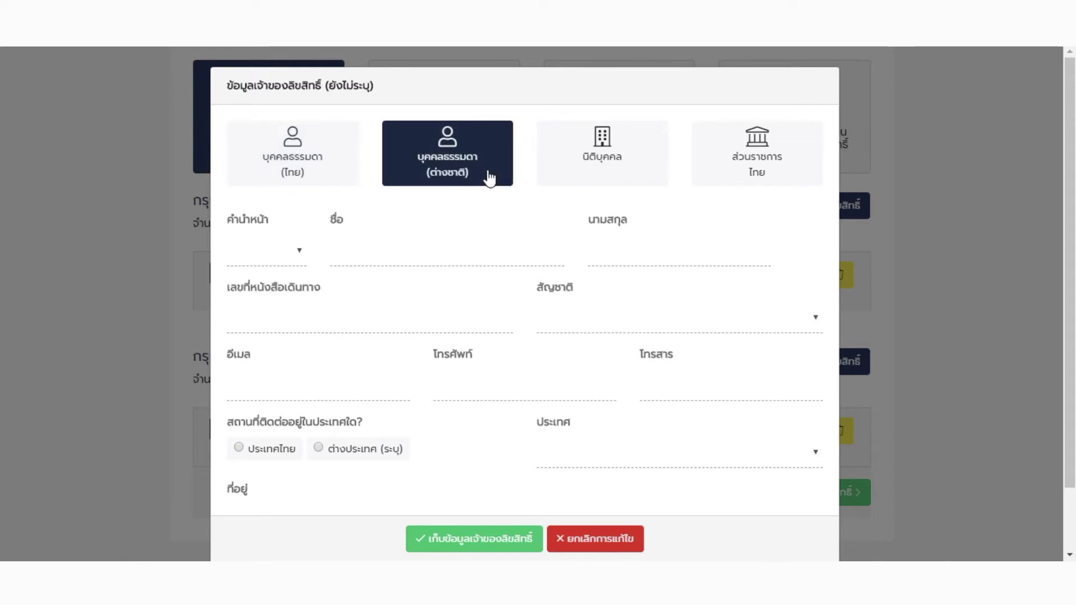
click(643, 178)
click(804, 251)
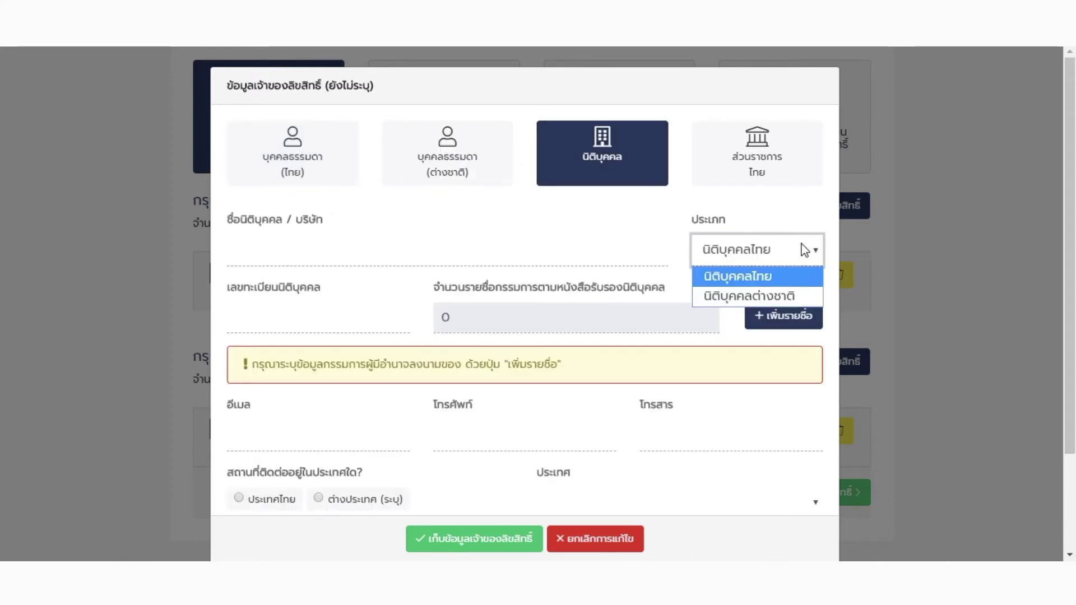
click(788, 298)
click(793, 174)
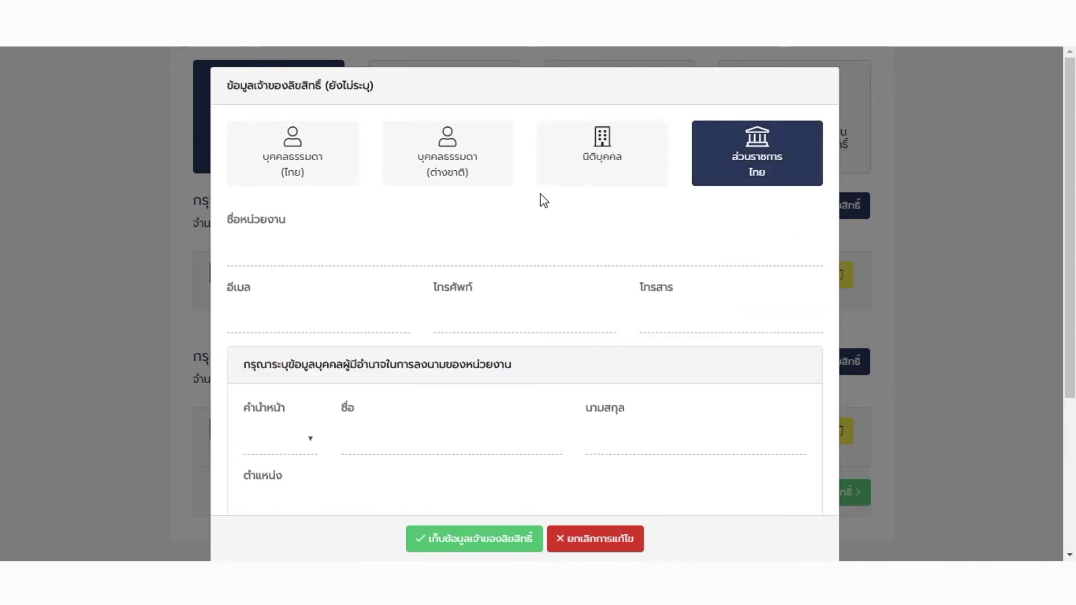
Set the owner type to บุคคลธรรมดา (ไทย), fill in the owner's name, national ID, contact details and Thai address, and save.
click(310, 173)
text(1000)
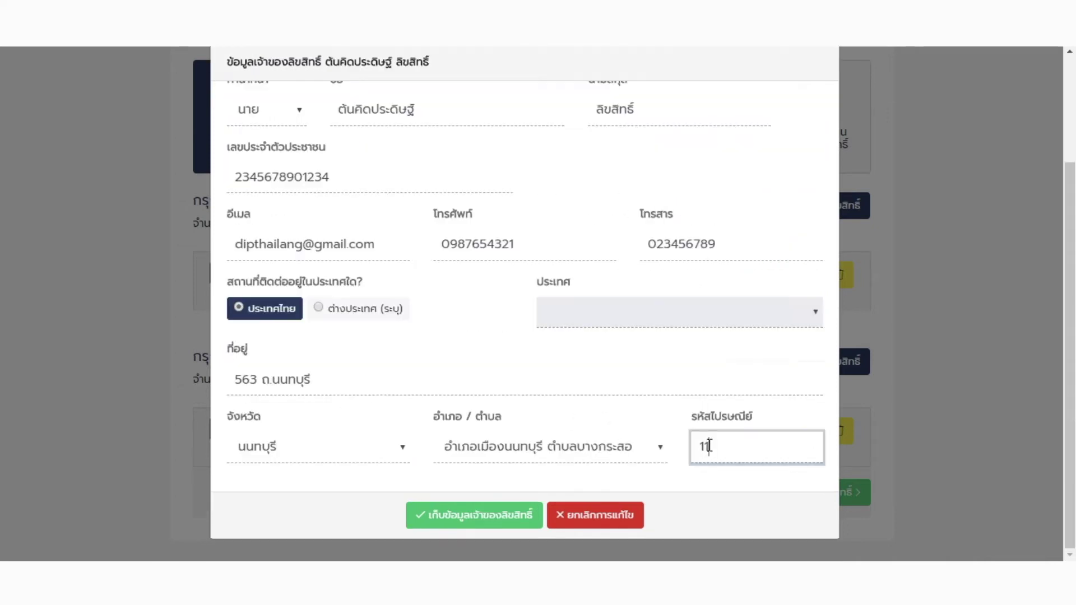
click(519, 523)
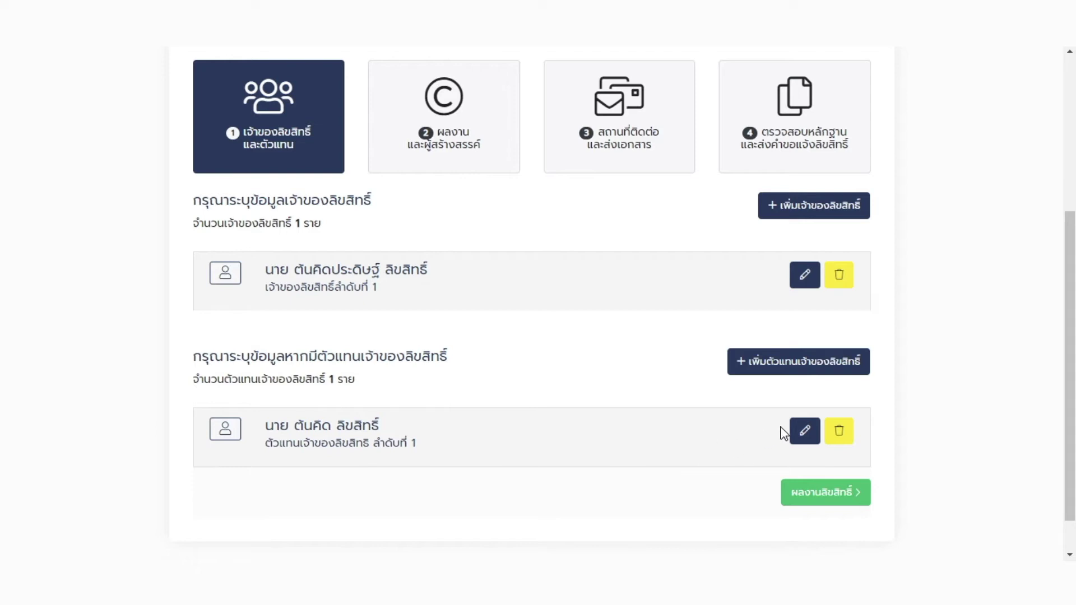
Open the representative's details and review the juristic person form, including its type option นิติบุคคลไทย.
click(811, 436)
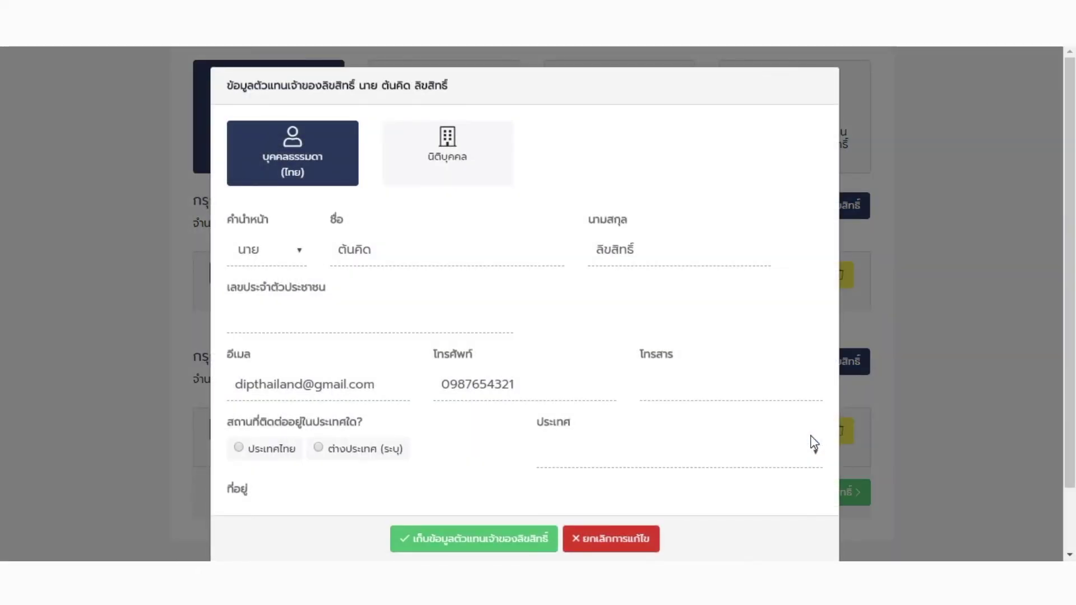
click(456, 153)
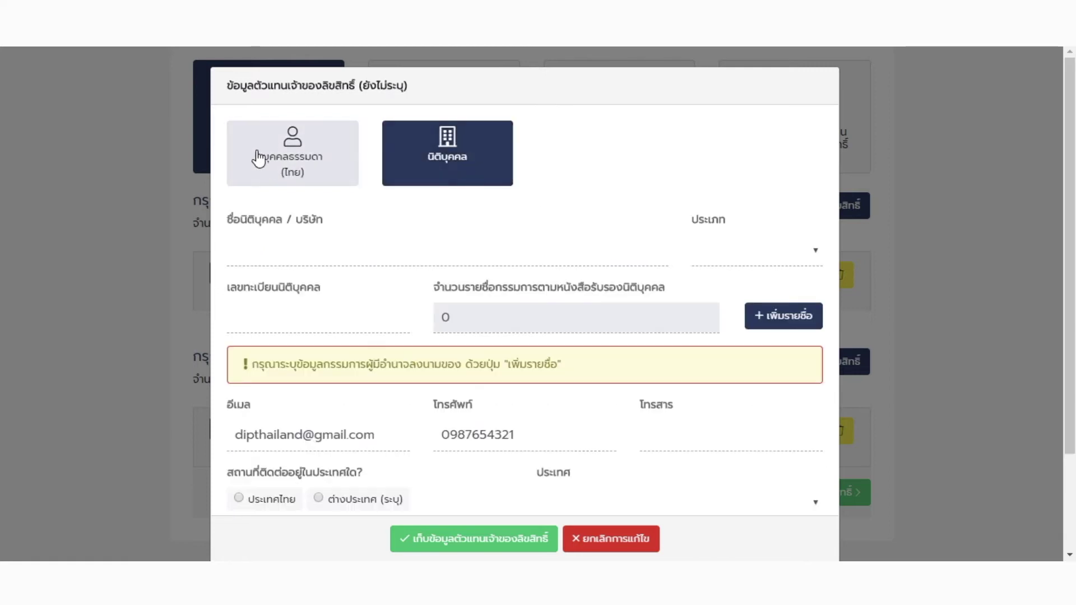
click(728, 262)
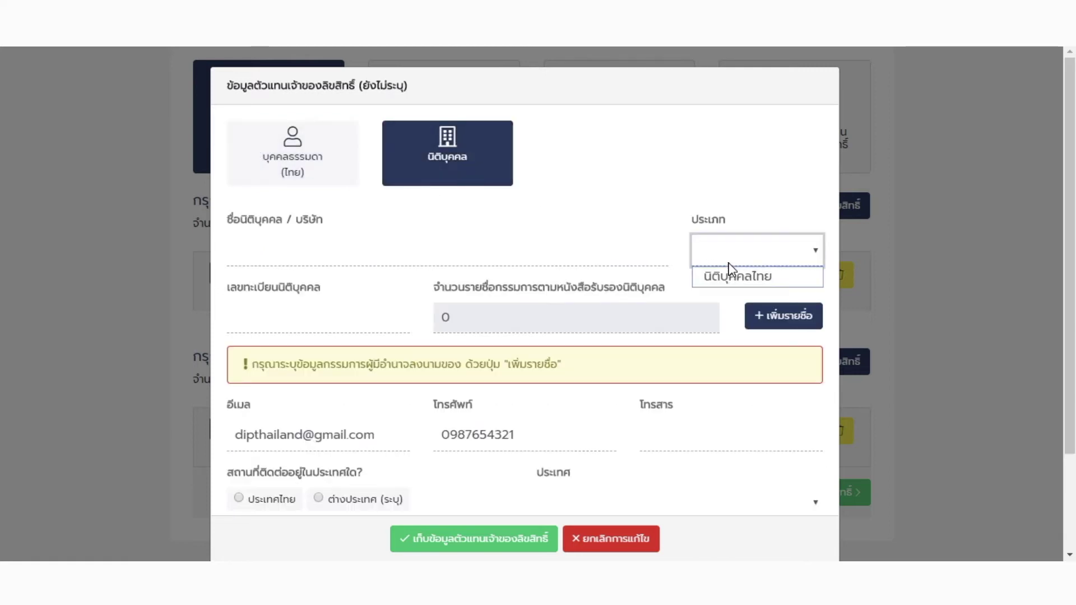
click(782, 275)
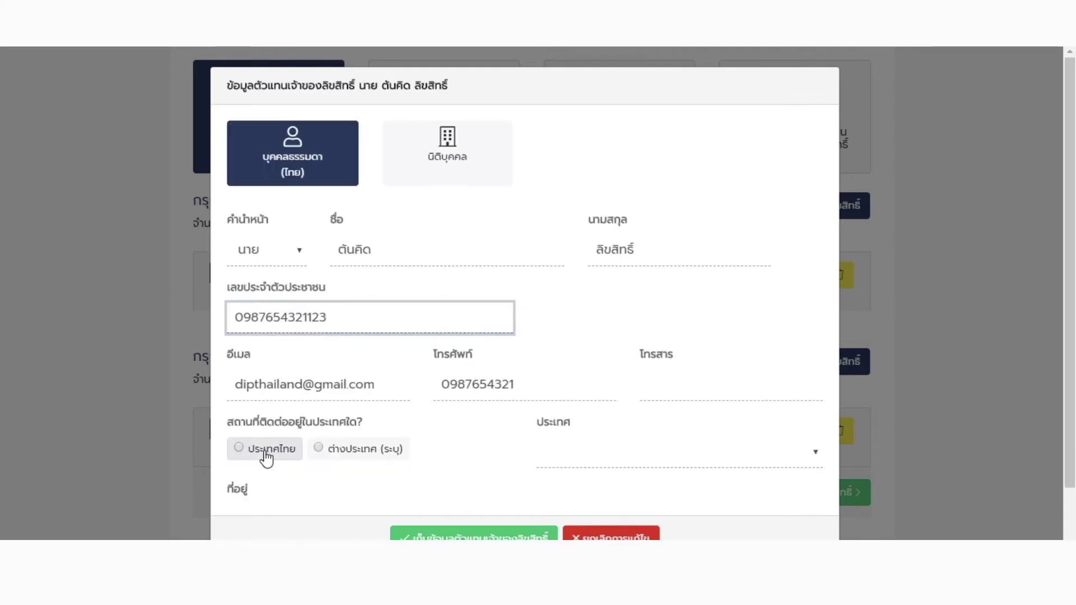
Complete the representative's details as a Thai individual with a contact location in ประเทศไทย, full address and postal code, and save.
click(265, 449)
scroll(272, 451, down, 2)
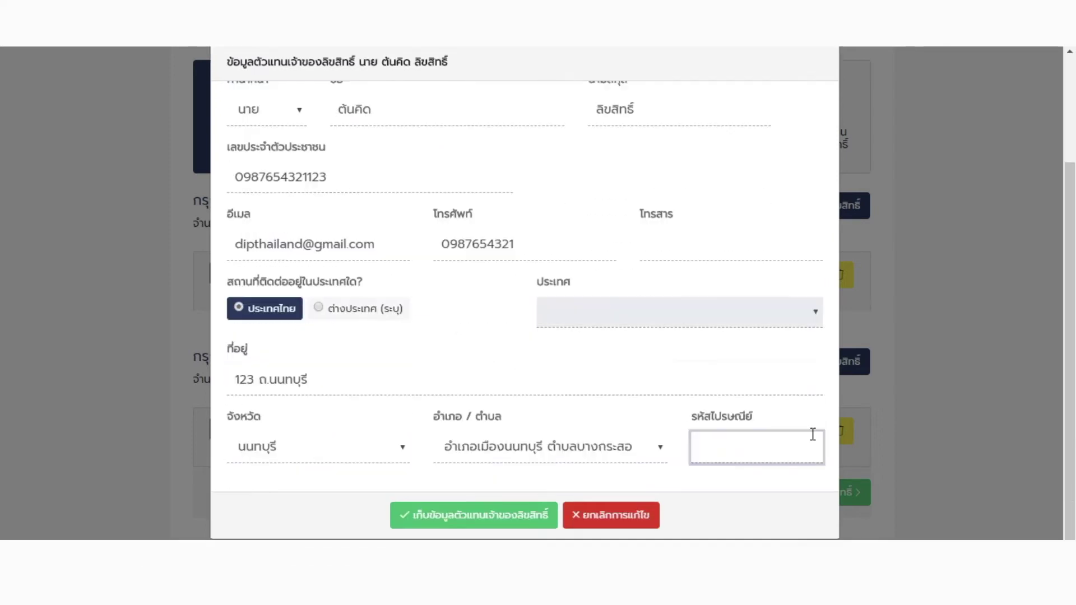
text(11000)
click(531, 524)
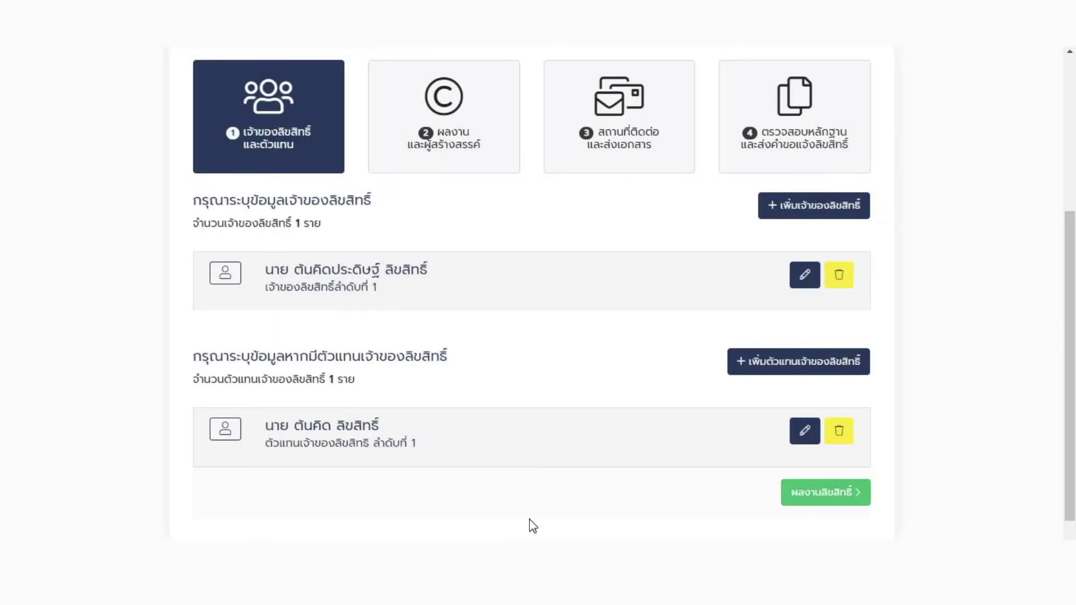
Proceed to the works and creators section (ผลงานและผู้สร้างสรรค์) and specify 1 work and 1 creator.
click(837, 496)
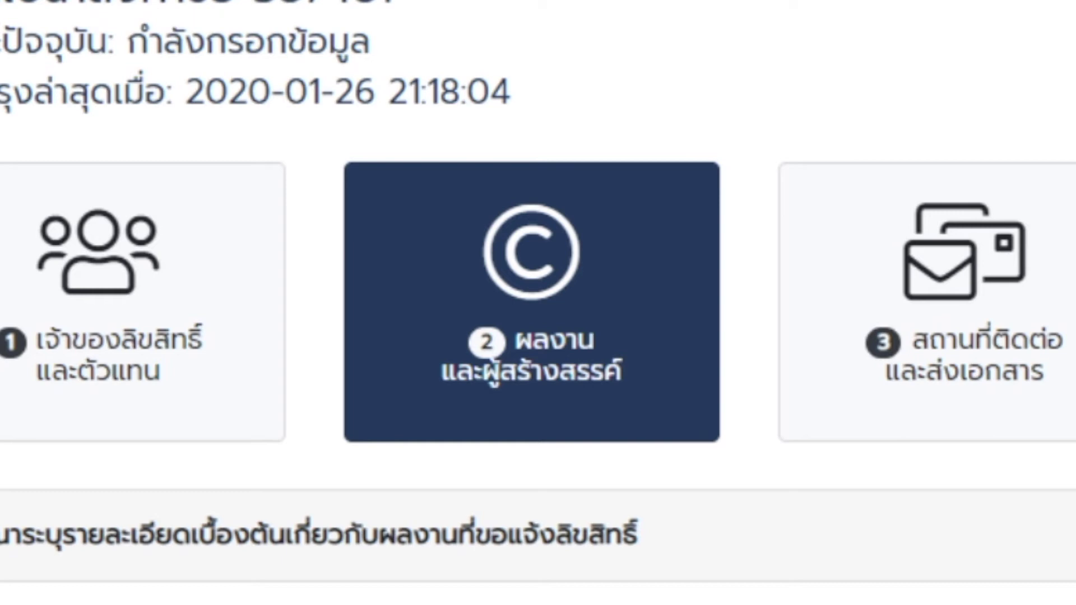
scroll(1071, 356, down, 3)
scroll(538, 291, down, 2)
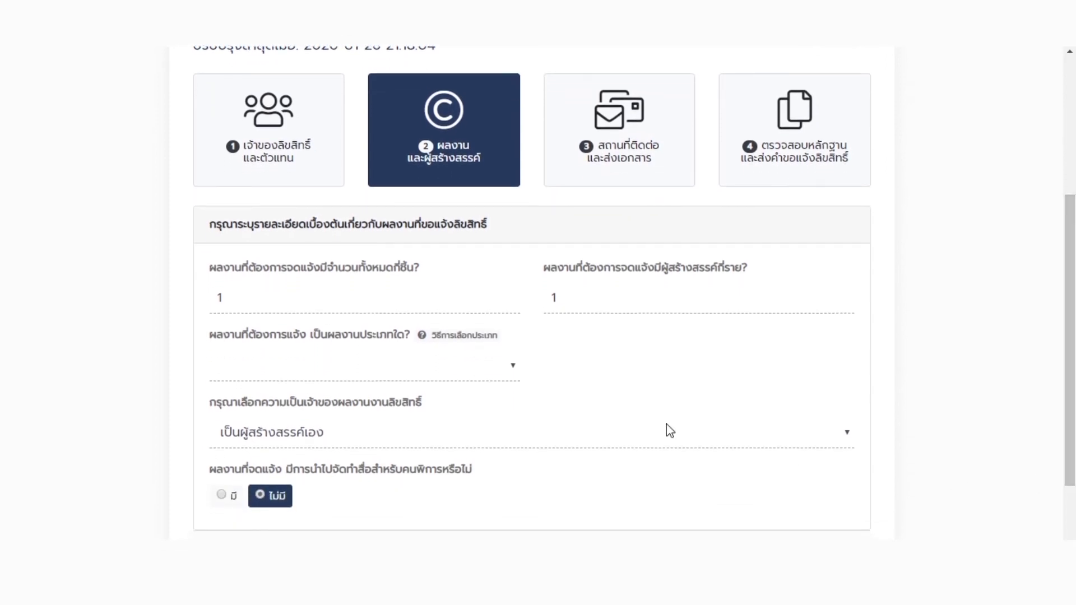
click(461, 305)
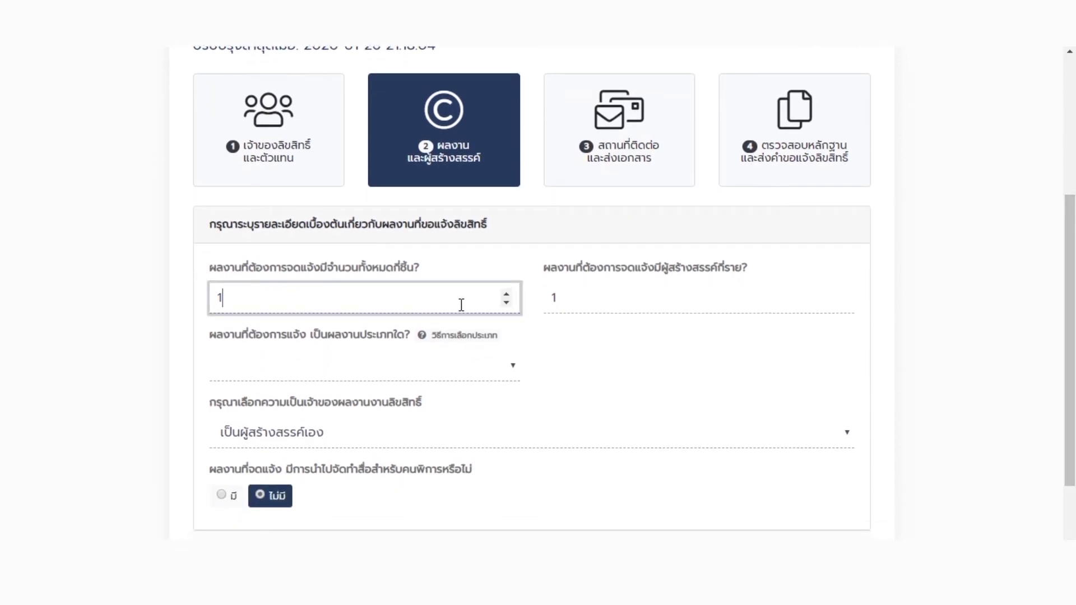
click(601, 297)
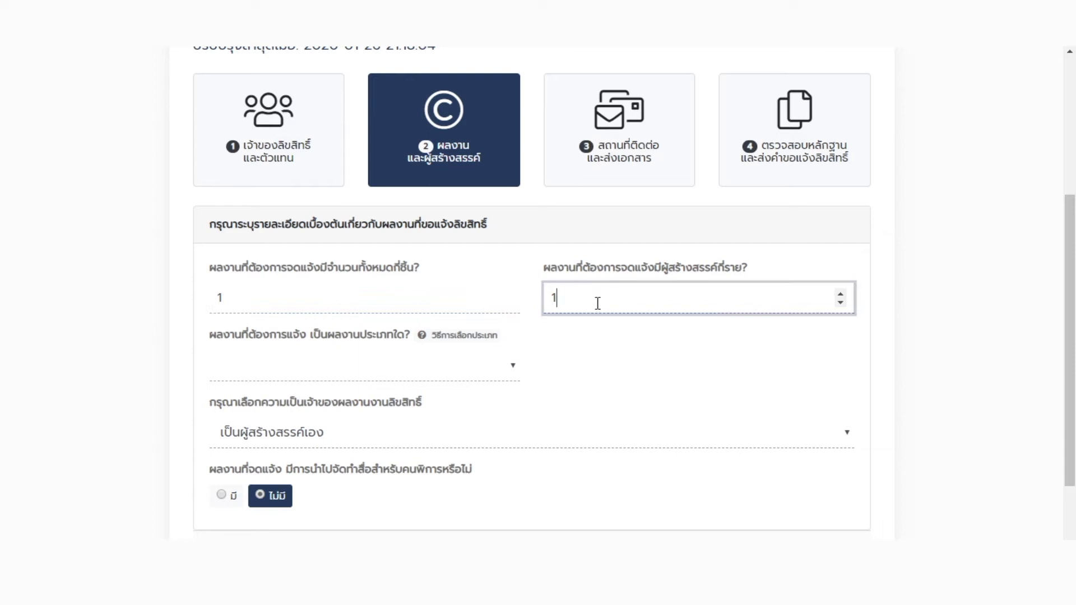
Set the work category to ศิลปกรรม, its nature to ศิลปประยุกต์ and the ownership basis to เป็นผู้สร้างสรรค์เอง.
click(488, 373)
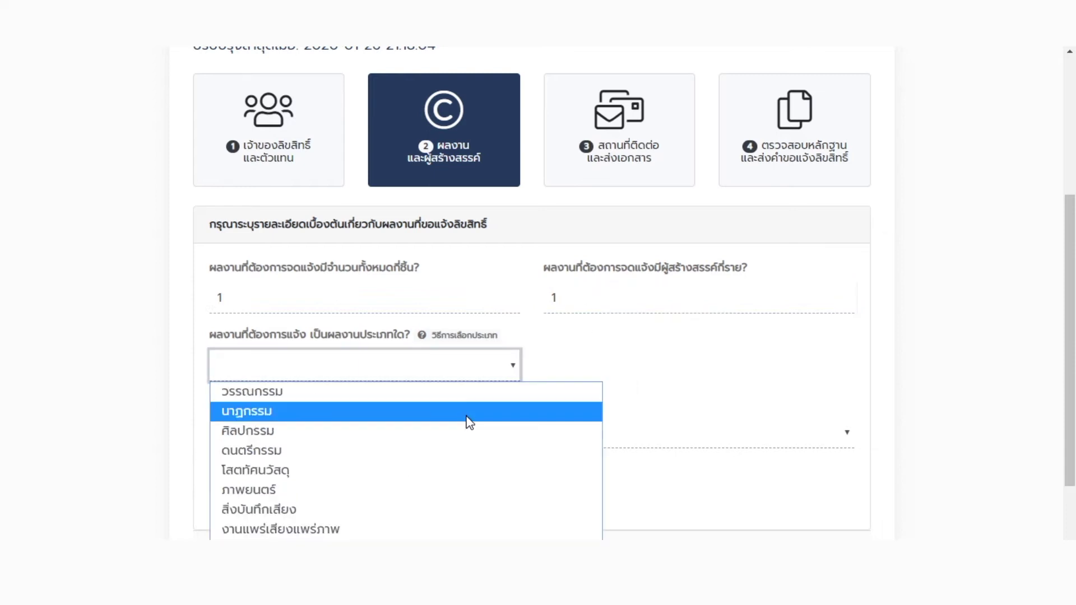
click(466, 430)
click(643, 376)
click(639, 392)
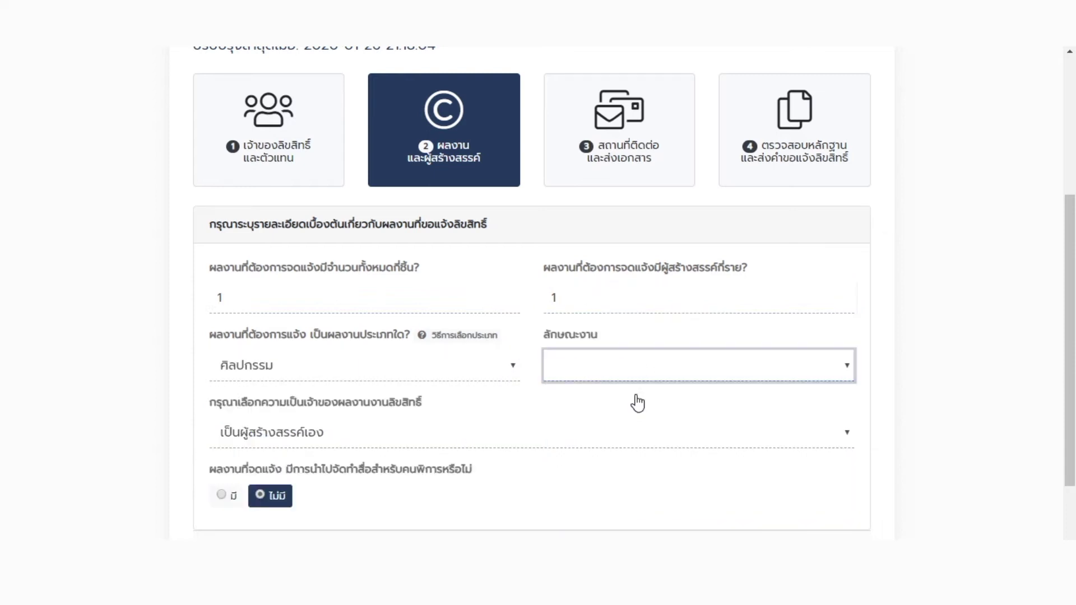
click(512, 438)
click(511, 438)
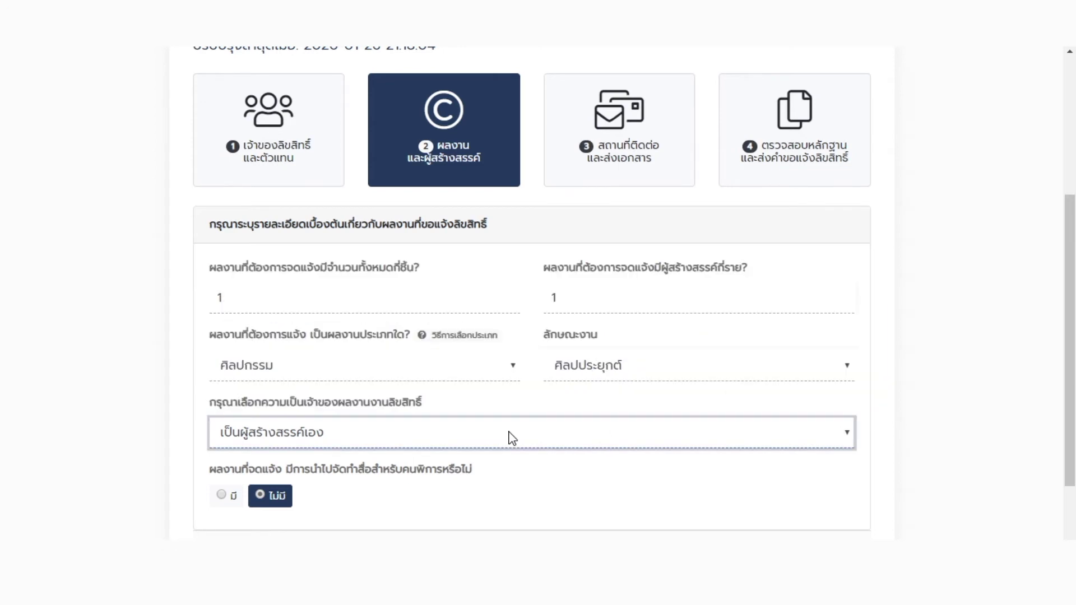
Declare that the work is made into media for disabled people (มี) and choose สื่อเสียง as the media type.
click(223, 496)
click(689, 506)
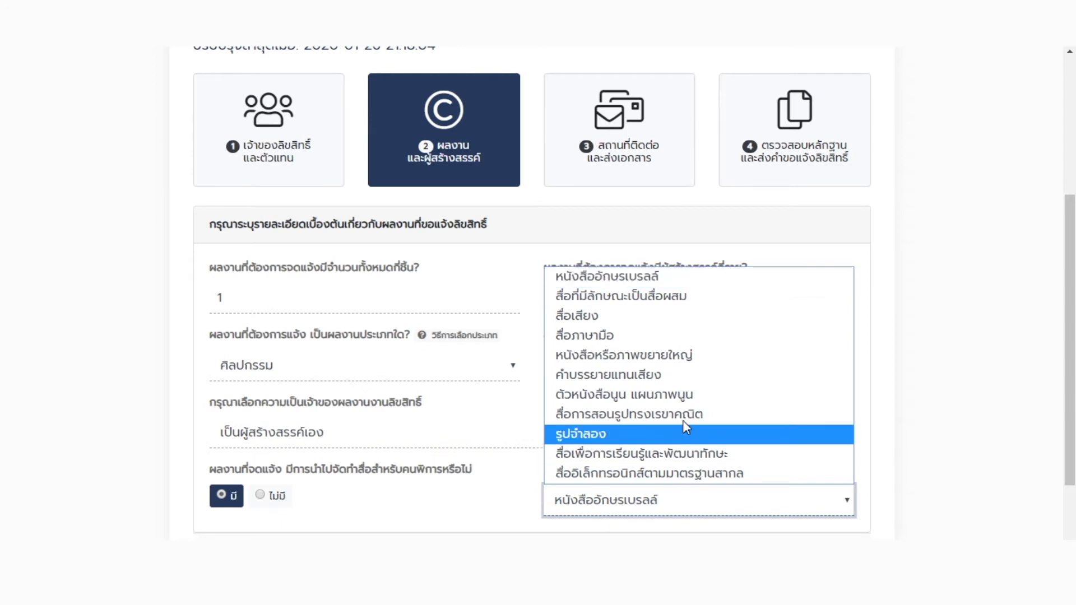
click(698, 316)
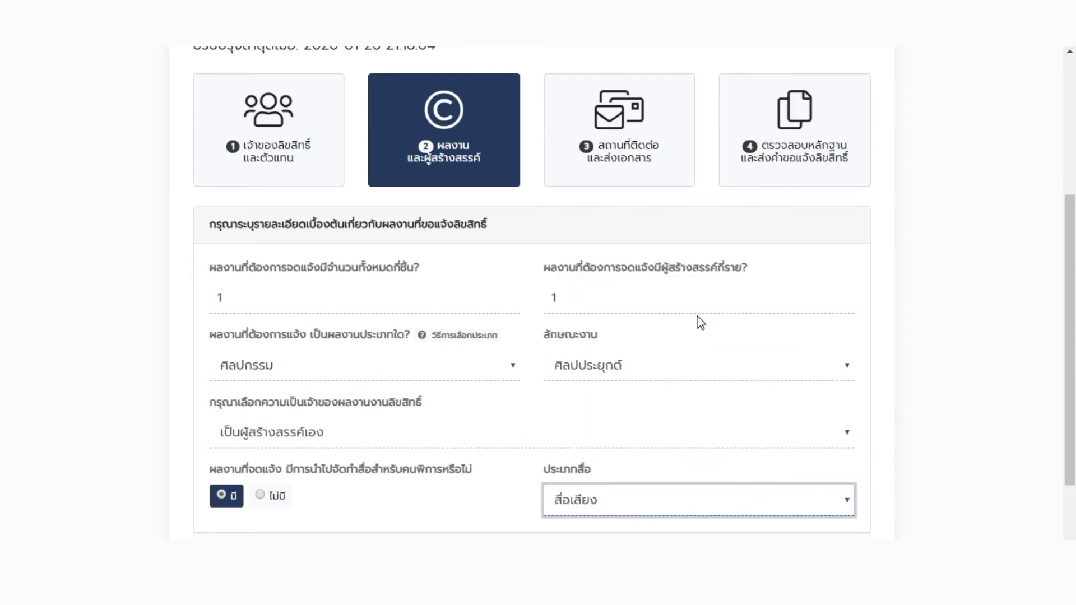
click(507, 296)
click(506, 295)
click(506, 303)
click(506, 303)
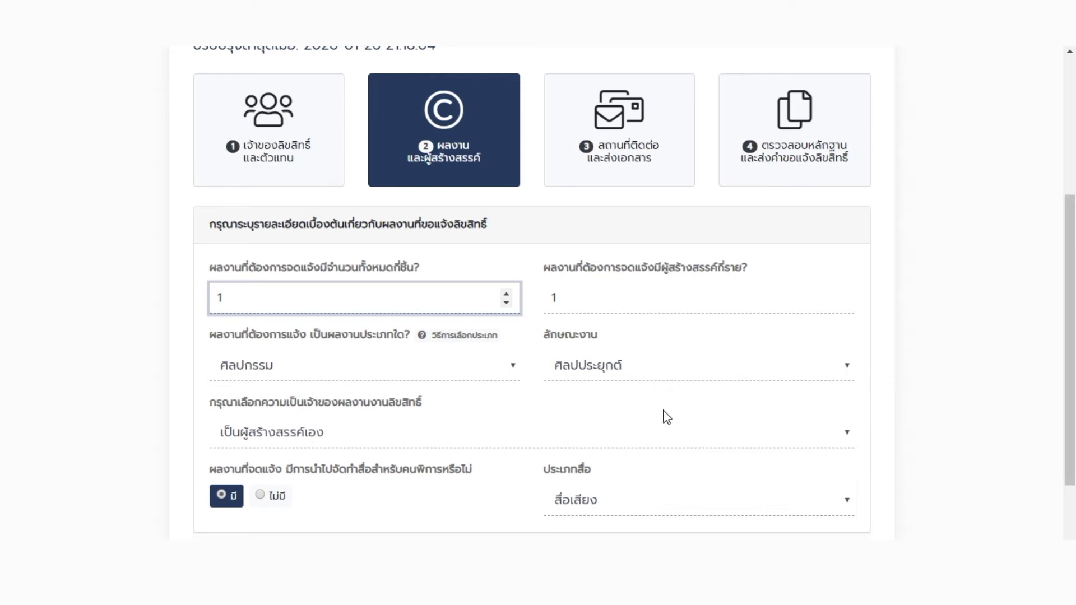
Read the guide on choosing the work category (วิธีการเลือกประเภท) and close it.
click(470, 336)
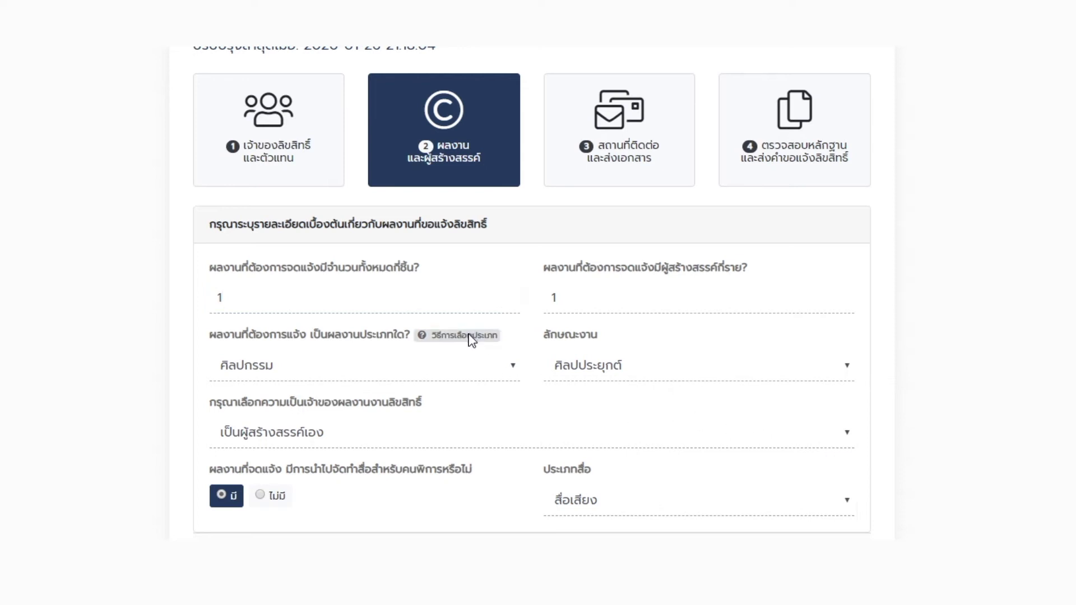
scroll(720, 384, down, 2)
scroll(720, 384, down, 5)
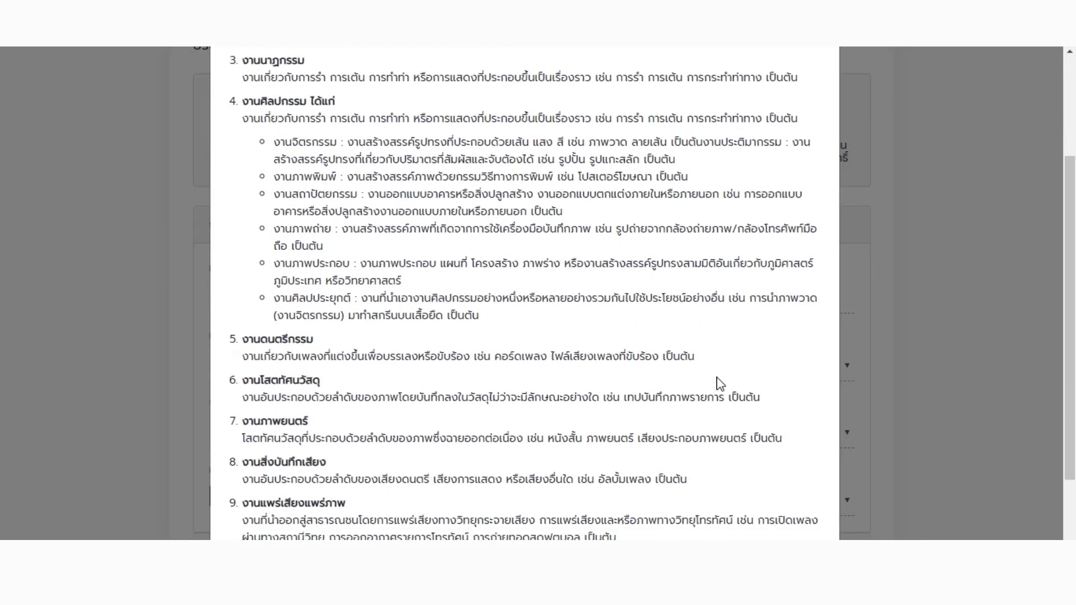
click(796, 507)
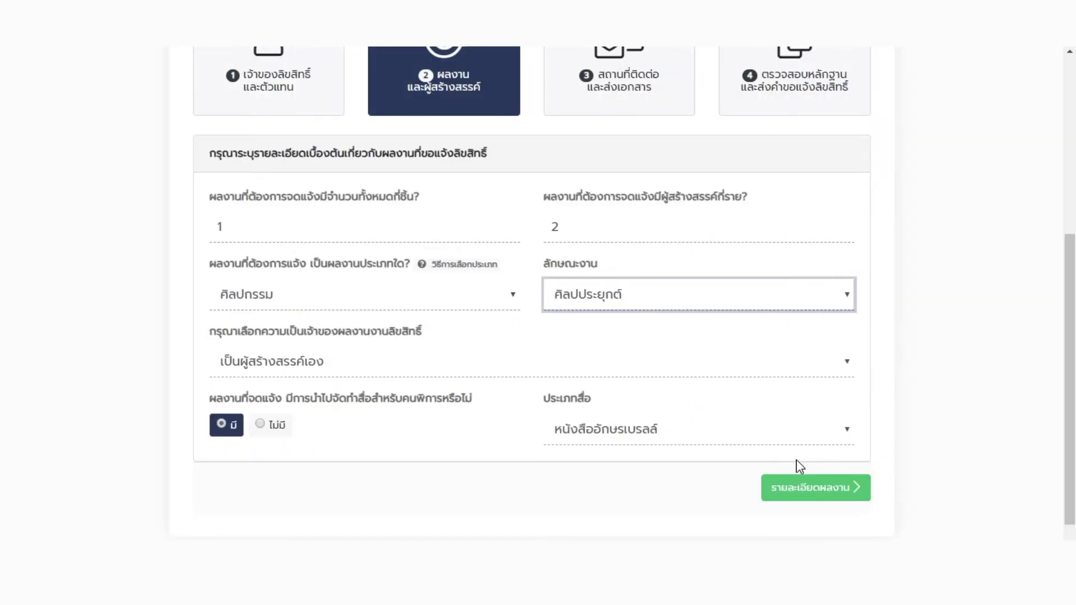
Proceed to the work details and save the work as สร้อยต้นคิด, created in ไทย in 2562, ยังไม่ได้โฆษณา, with สร้อยมายา-1.pdf and สร้อยมายา-2.pdf attached.
click(836, 493)
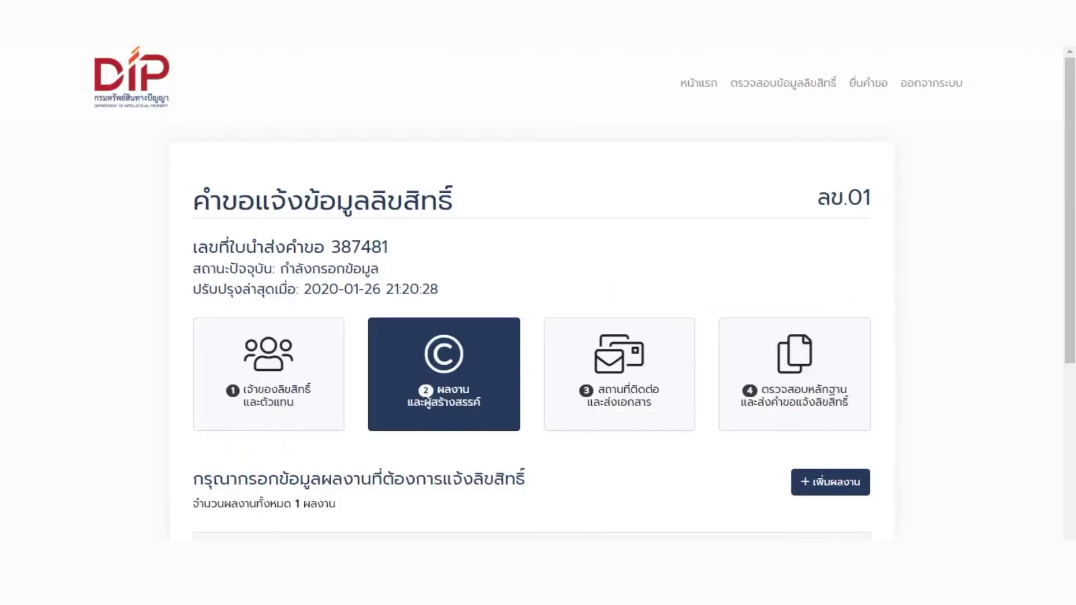
scroll(936, 478, down, 3)
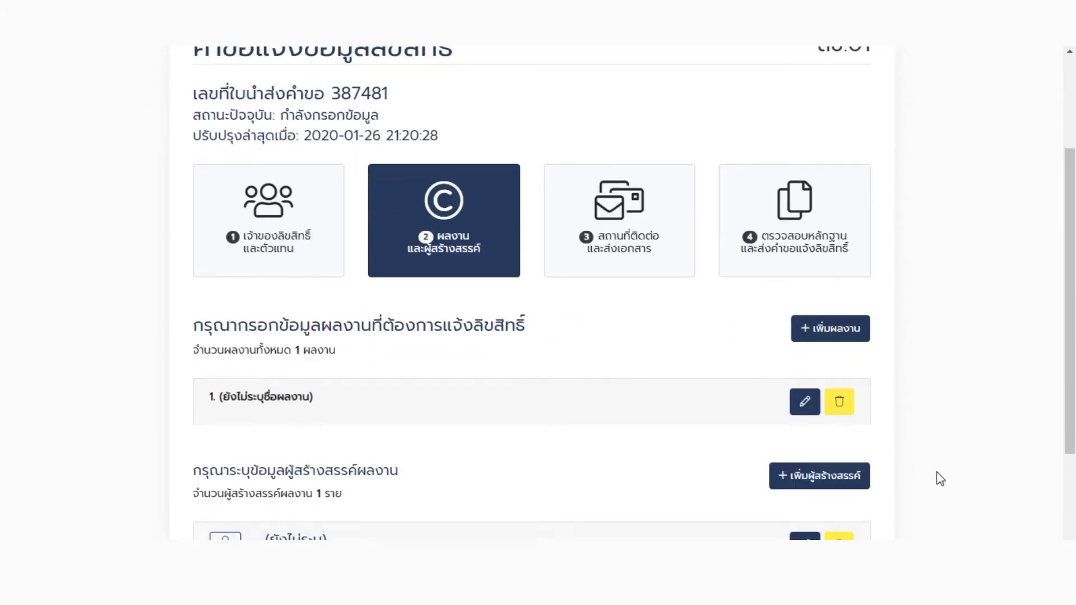
scroll(939, 478, down, 2)
click(805, 320)
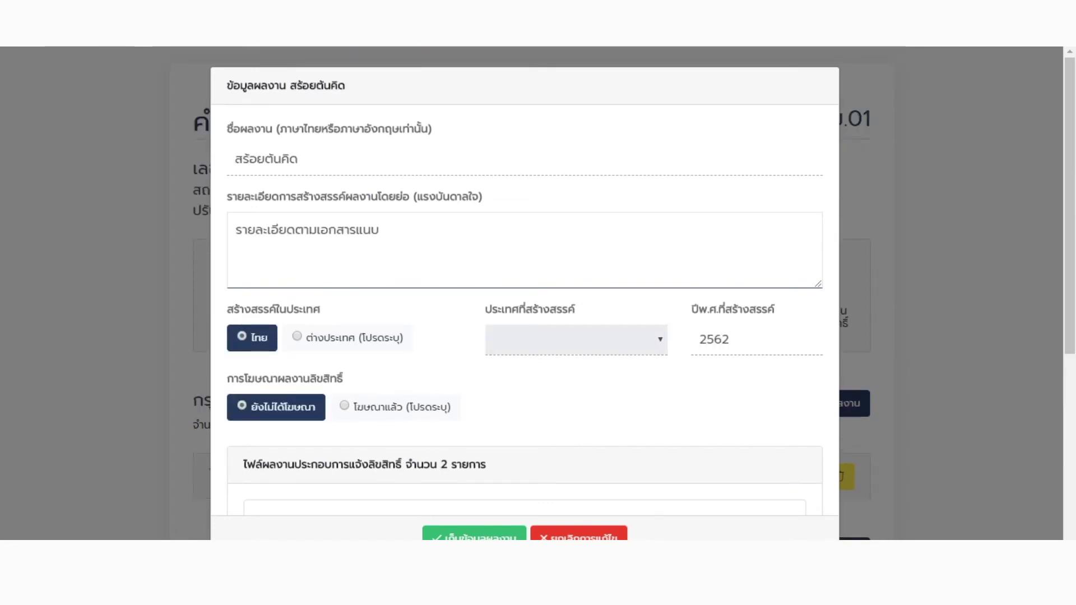
drag(1071, 331, 1071, 527)
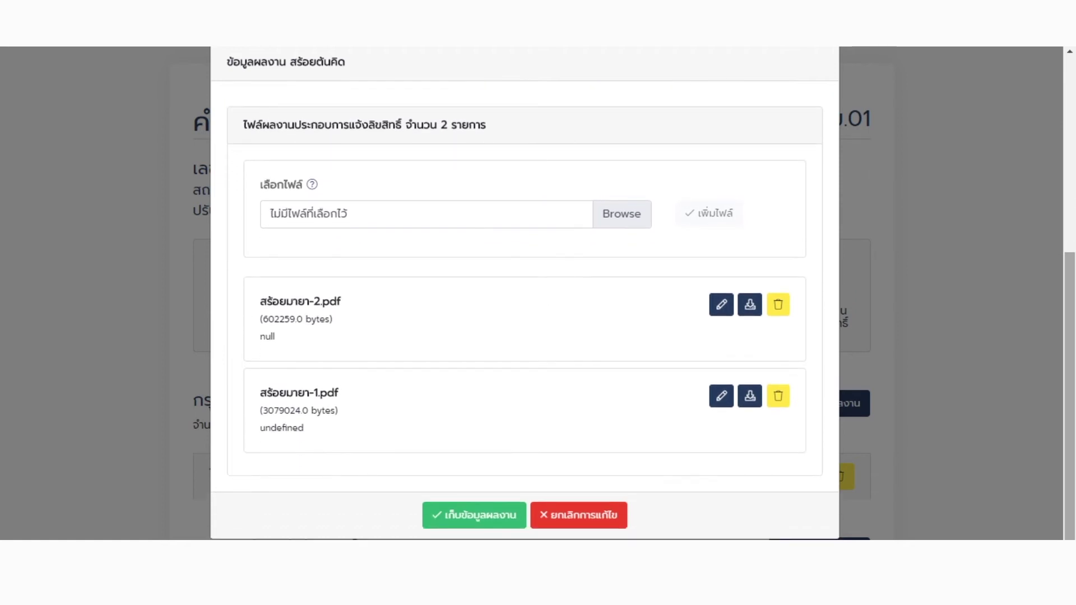
click(494, 526)
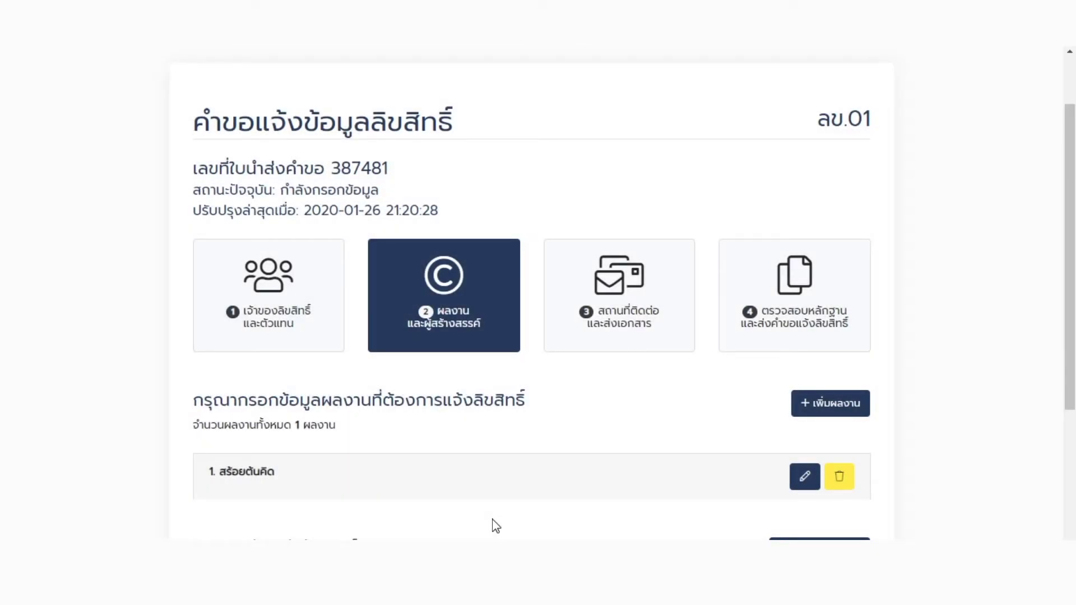
Add a second work entry and leave its details blank.
click(839, 402)
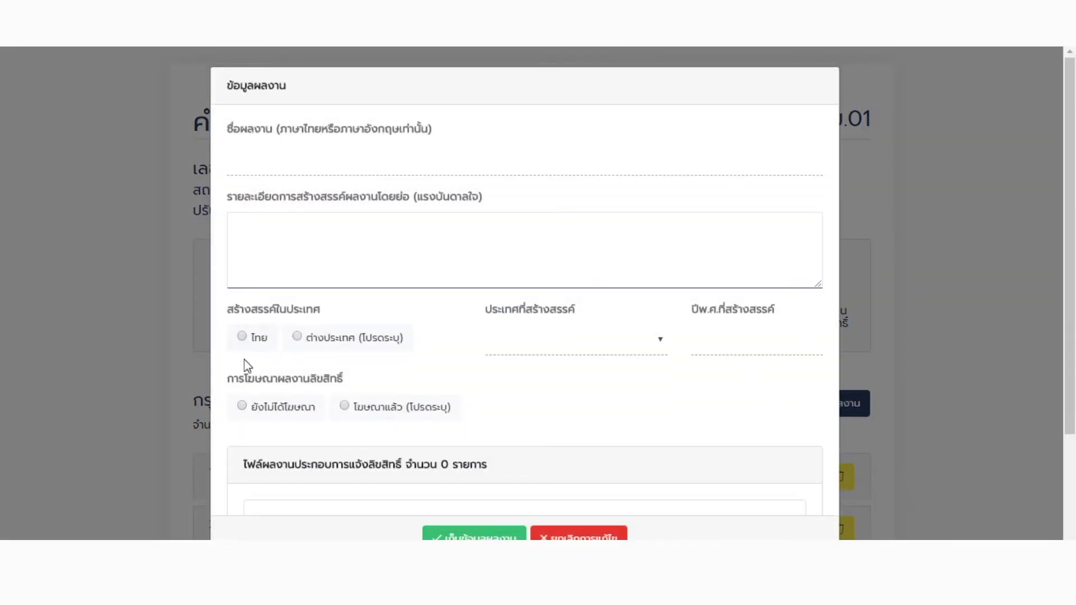
click(968, 335)
Open the details of the first creator for editing.
scroll(971, 340, down, 5)
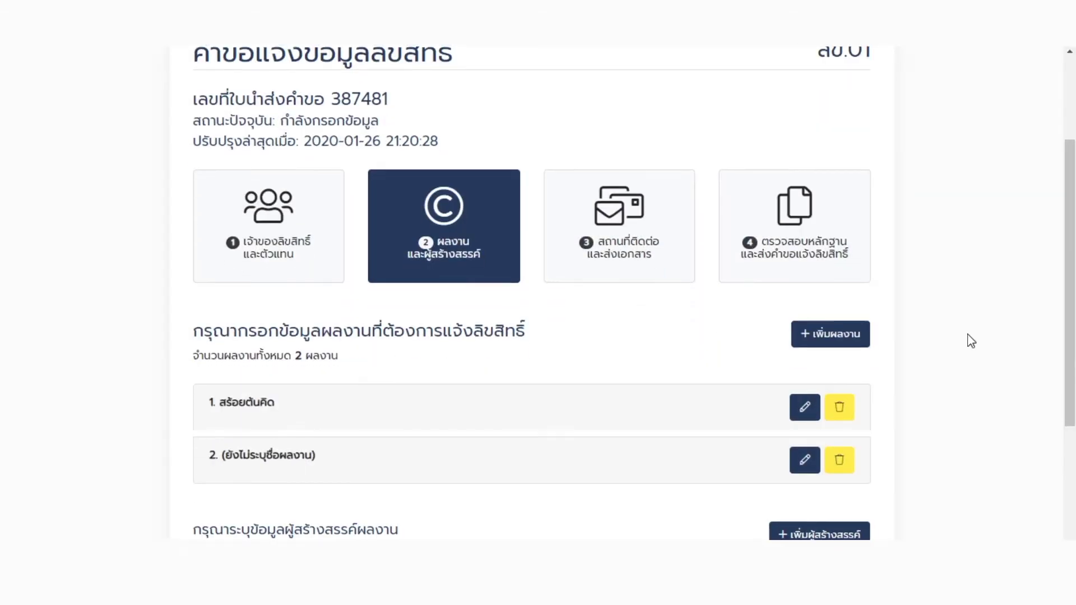
scroll(971, 341, down, 1)
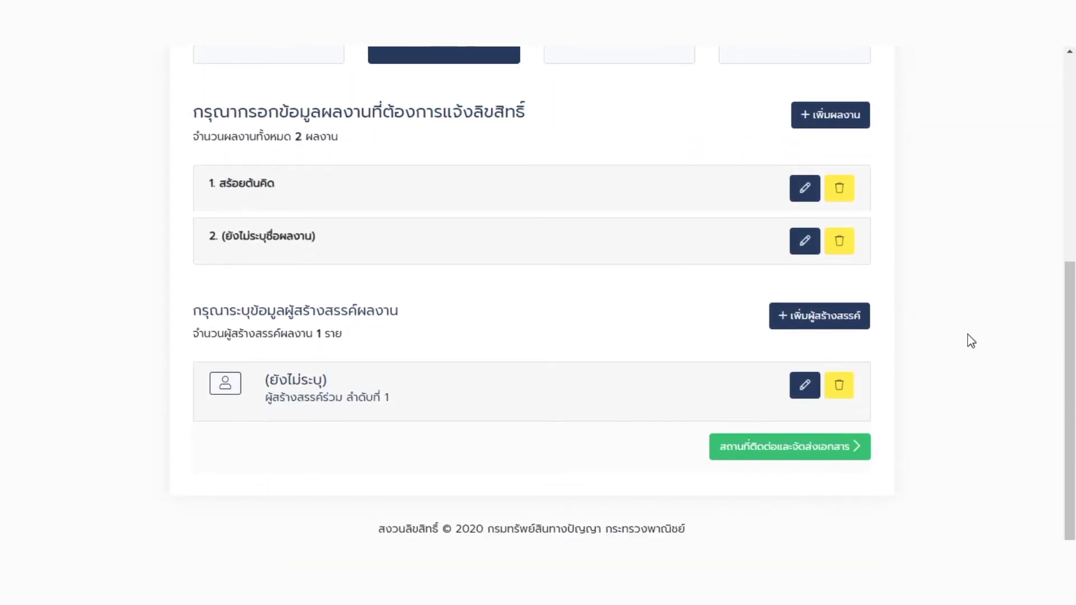
click(807, 387)
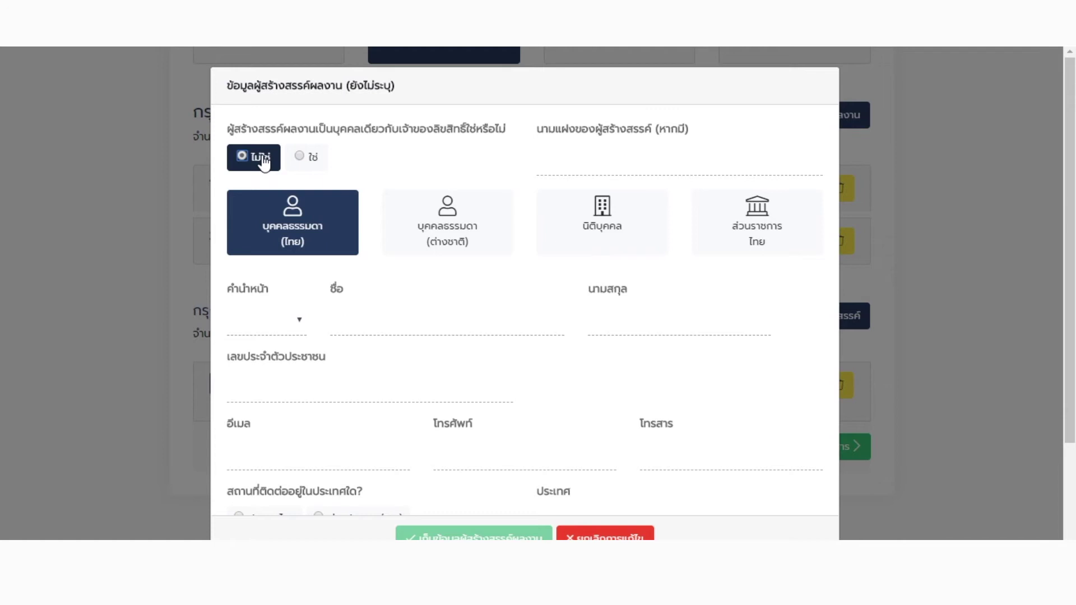
Declare the creator to be the same person as the copyright owner (ใช่) and select the listed owner.
click(307, 162)
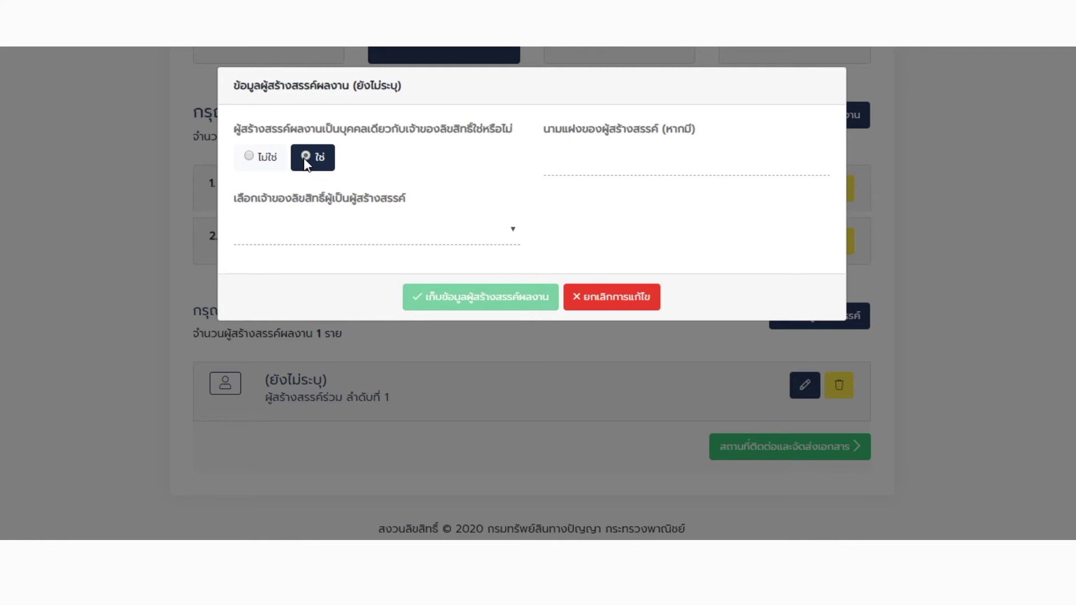
click(345, 241)
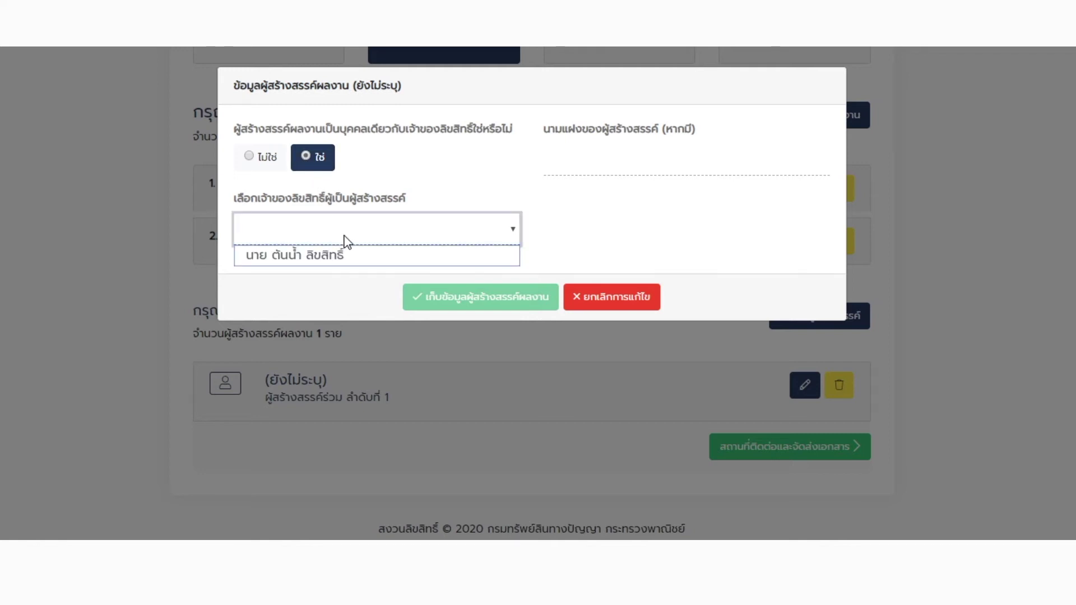
click(346, 255)
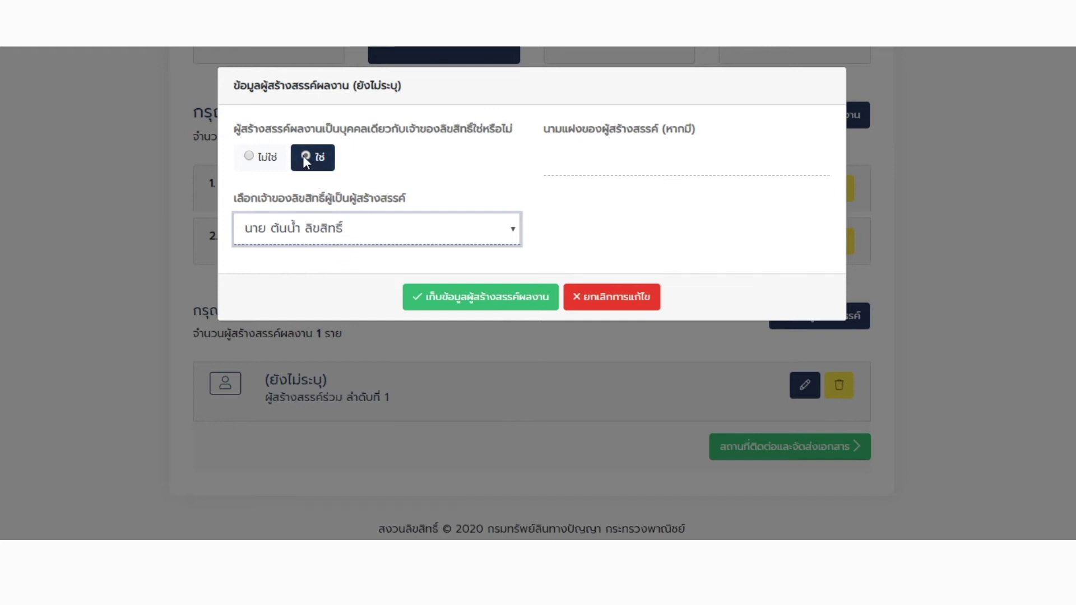
Declare the creator different from the owner (ไม่ใช่), complete the name, ID number, contact details and address in ประเทศไทย, and save.
click(259, 158)
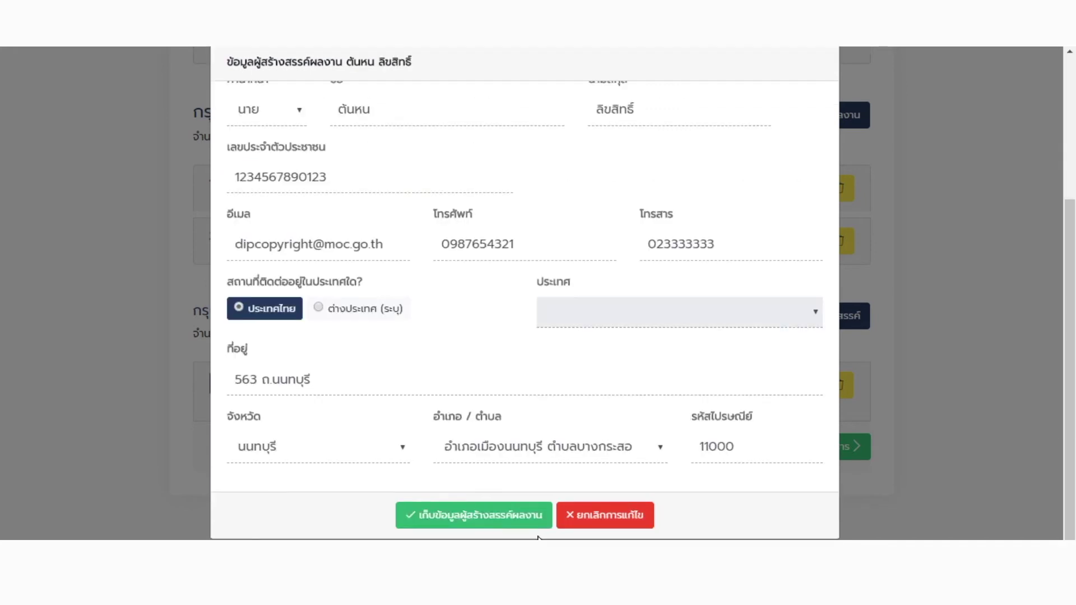
click(497, 524)
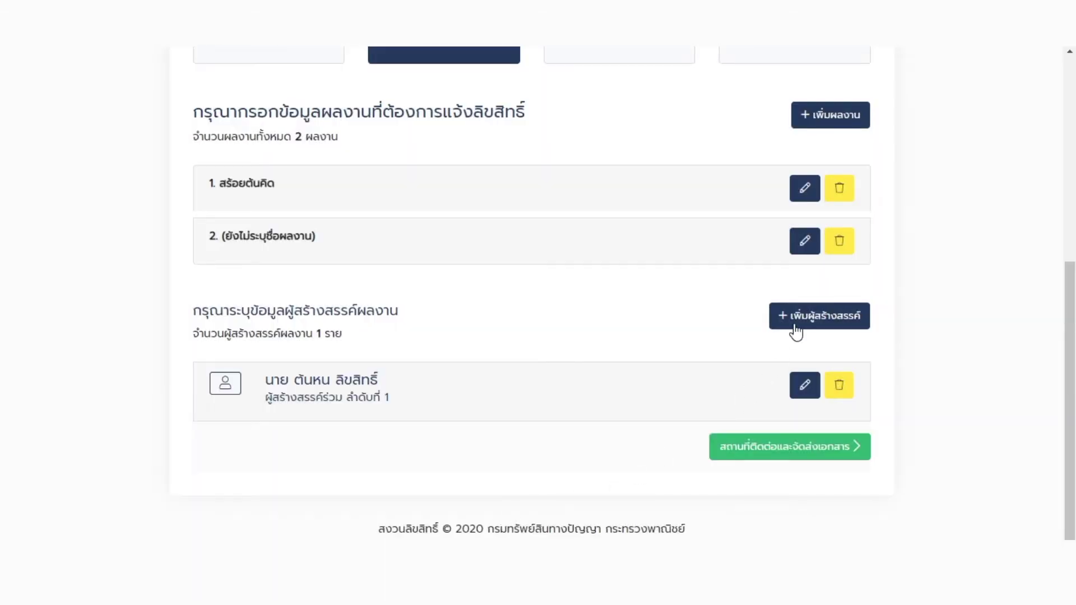
Check the option for adding creators, and review the owner and representative section and the works and creators section.
click(805, 320)
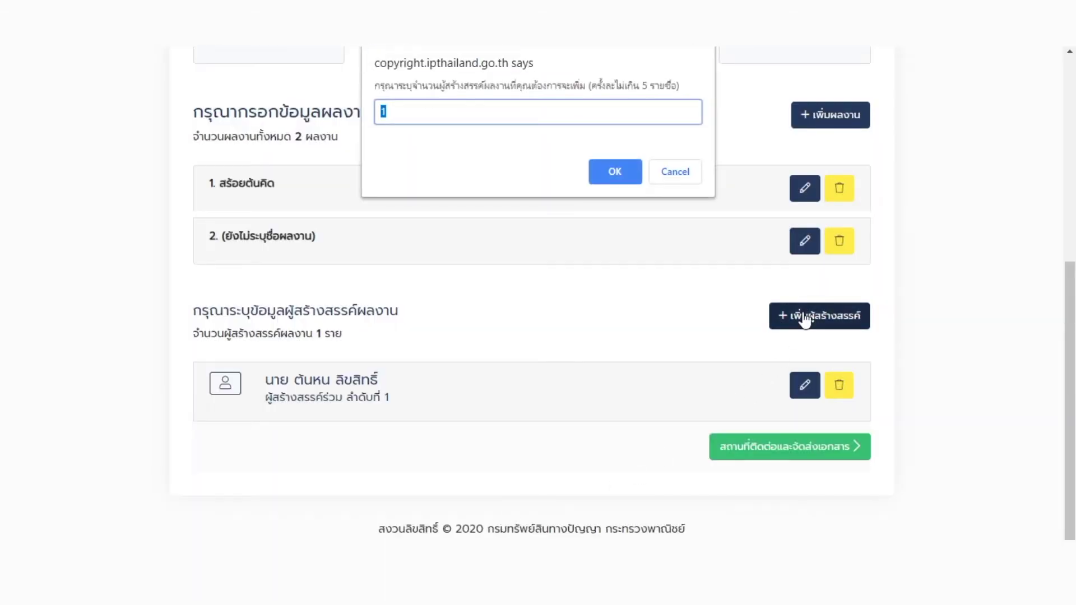
click(676, 172)
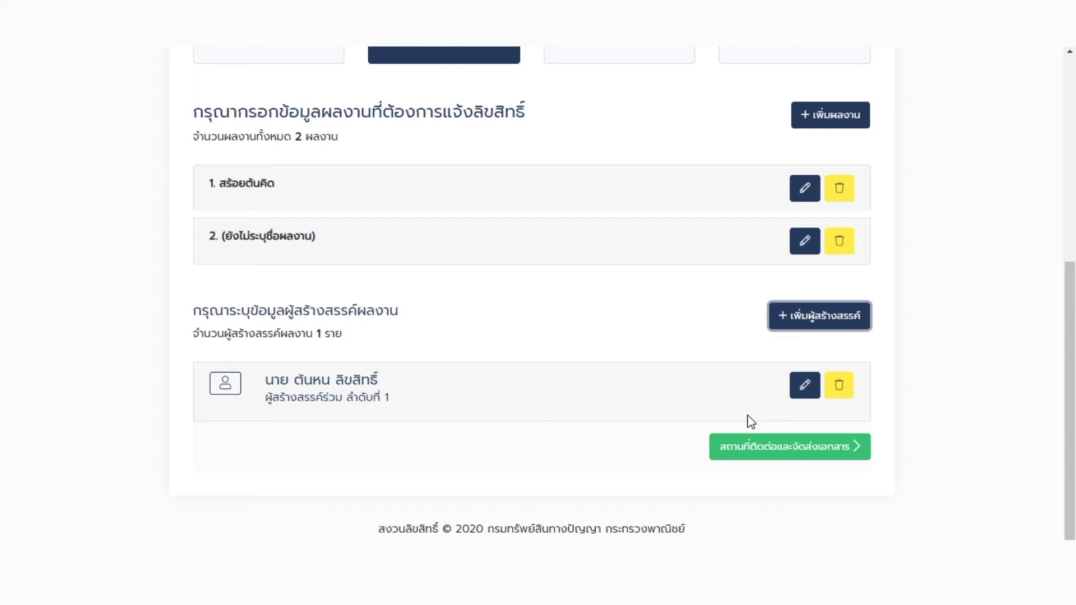
scroll(743, 354, up, 4)
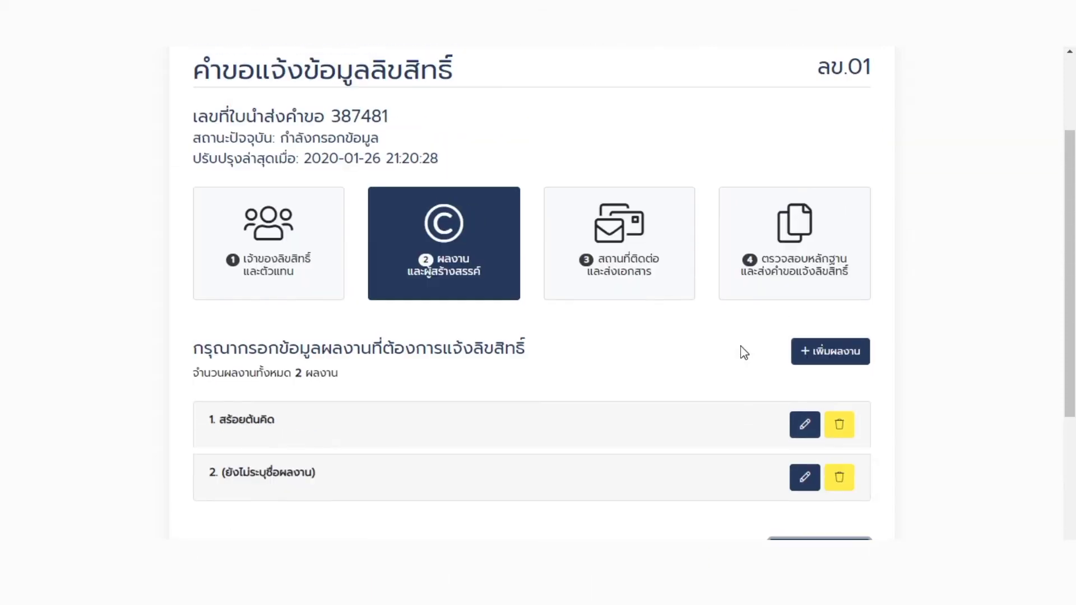
click(296, 250)
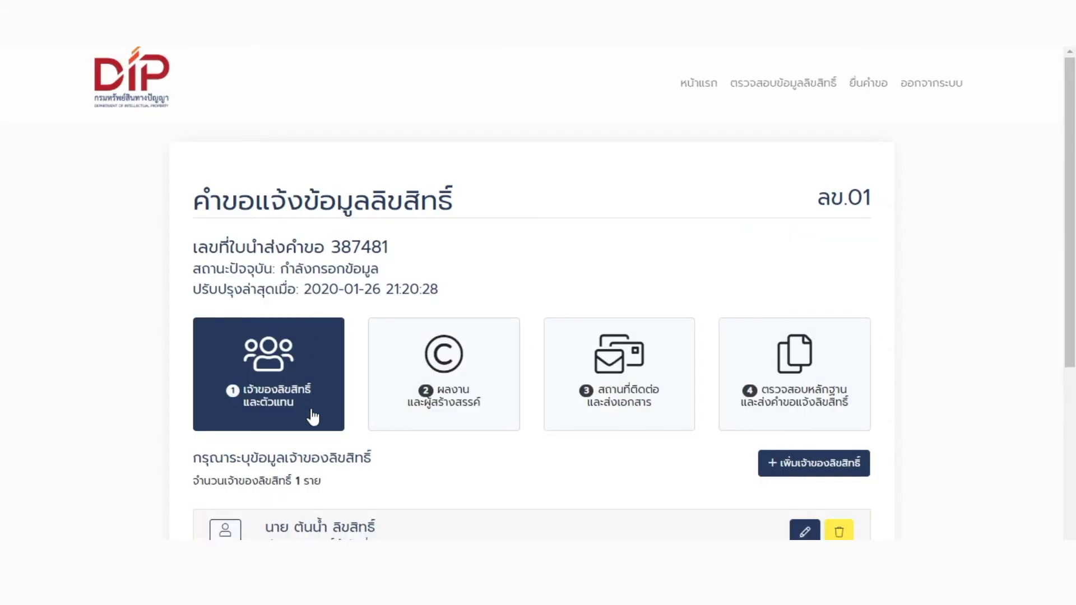
scroll(392, 336, down, 3)
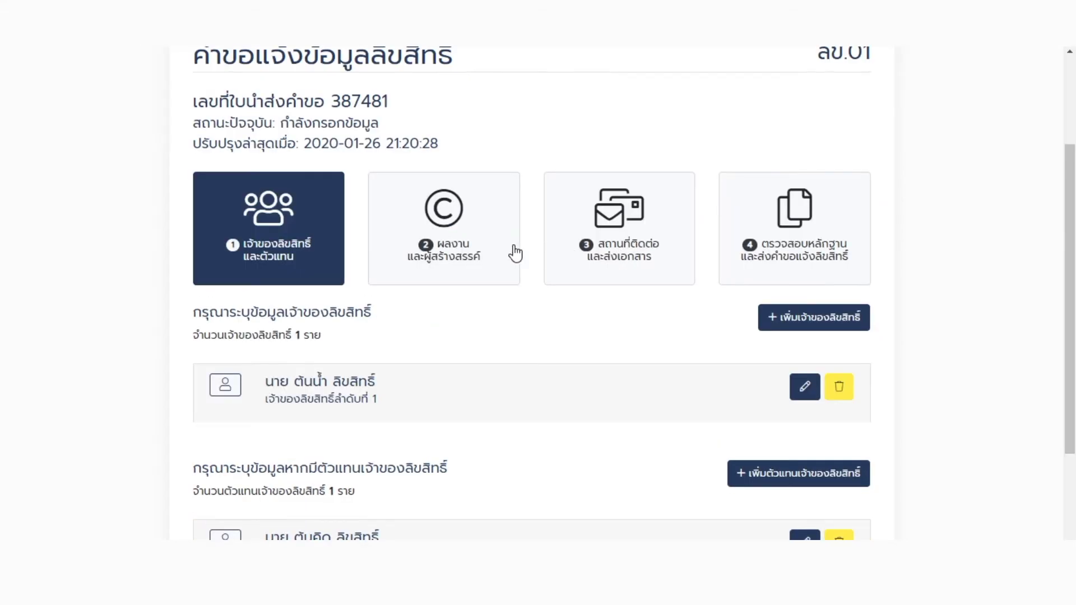
click(482, 253)
scroll(533, 372, down, 5)
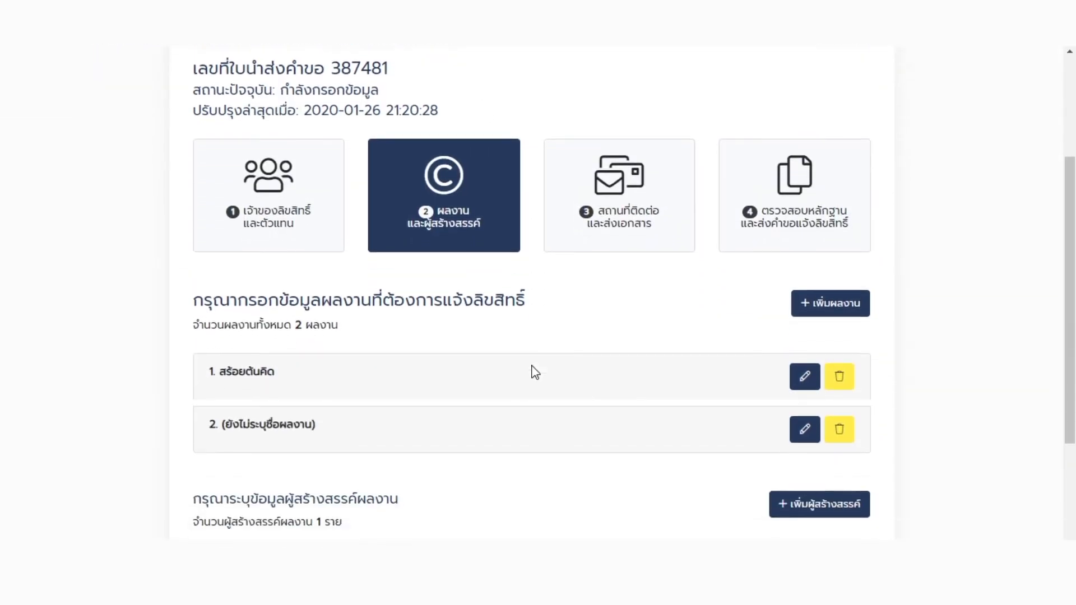
scroll(535, 372, down, 2)
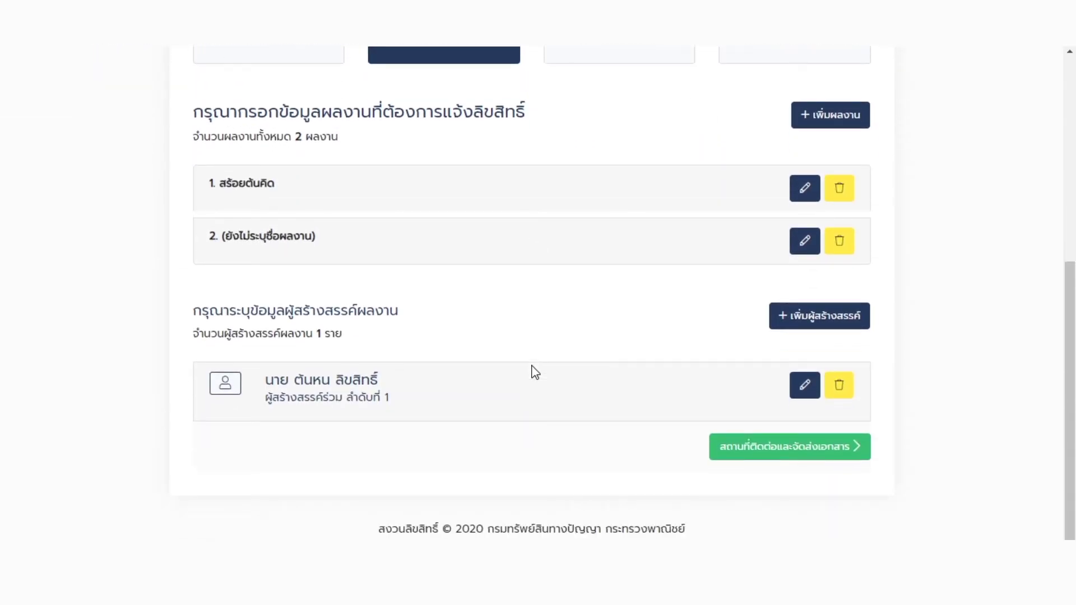
scroll(639, 381, up, 6)
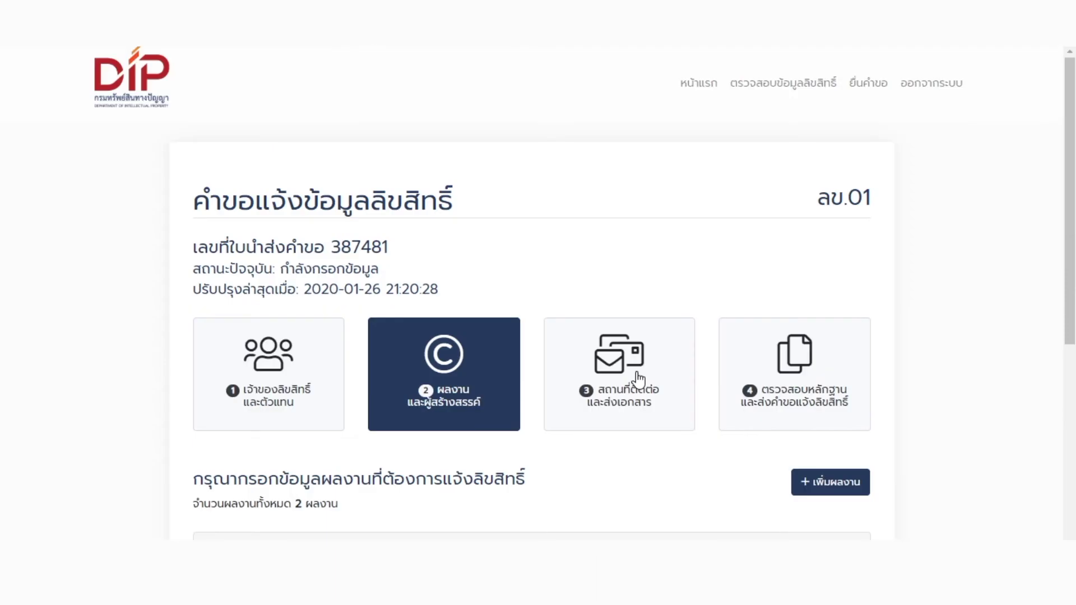
Proceed to the contact and document delivery section (สถานที่ติดต่อและส่งเอกสาร) and open the contact address for editing.
click(638, 380)
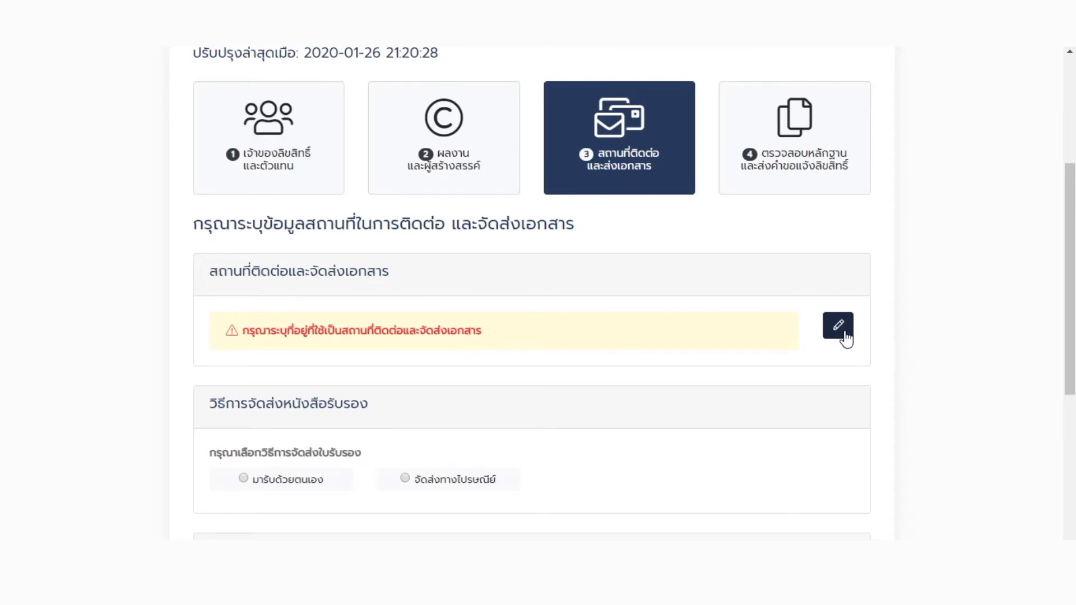
click(839, 327)
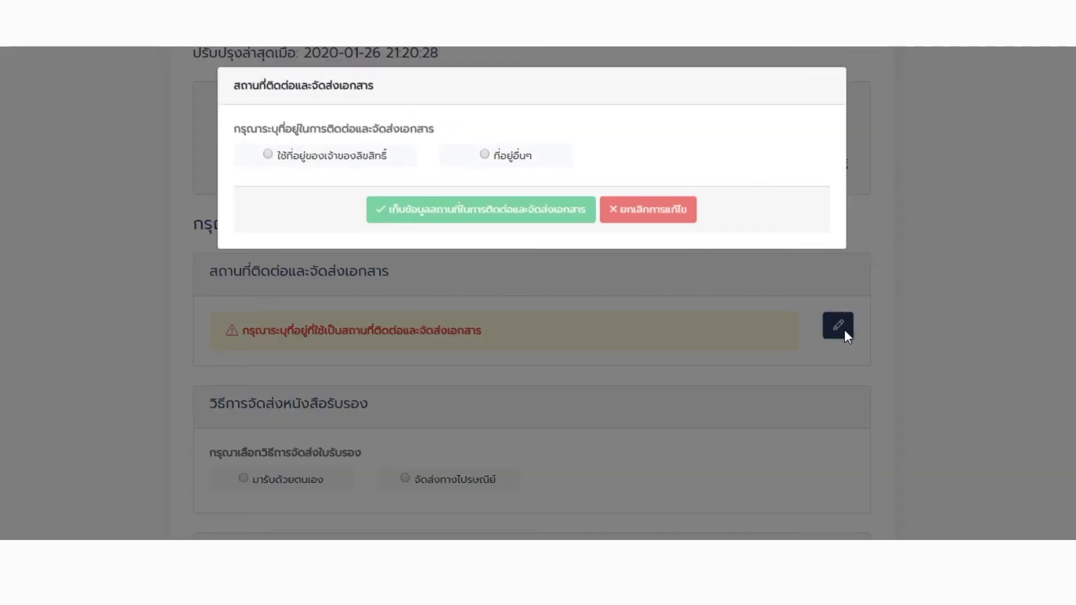
Choose the copyright owner's address (ใช้ที่อยู่ของเจ้าของลิขสิทธิ์) for contact and document delivery, and select the listed owner.
click(334, 163)
click(401, 236)
click(401, 248)
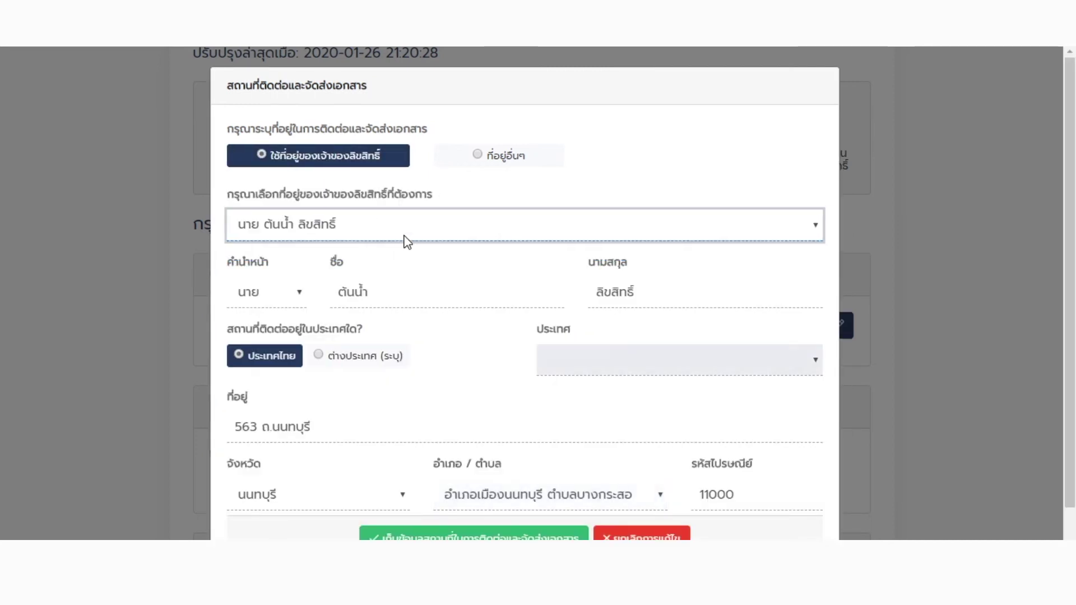
Use another address (ที่อยู่อื่นๆ) for contact and document delivery, fill in the recipient's name and full address in ประเทศไทย, and save.
click(477, 162)
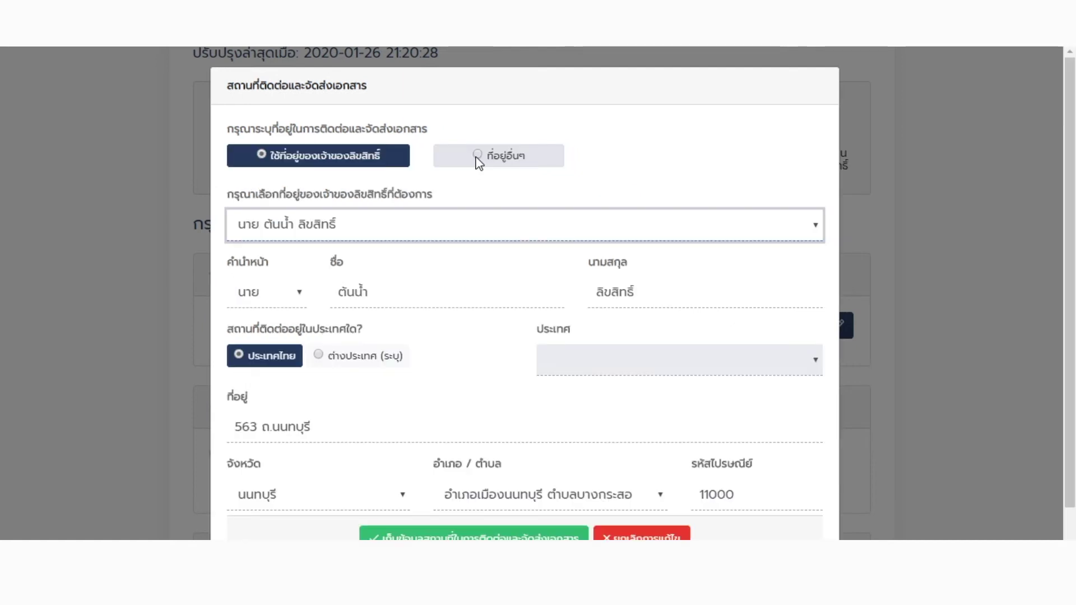
click(477, 161)
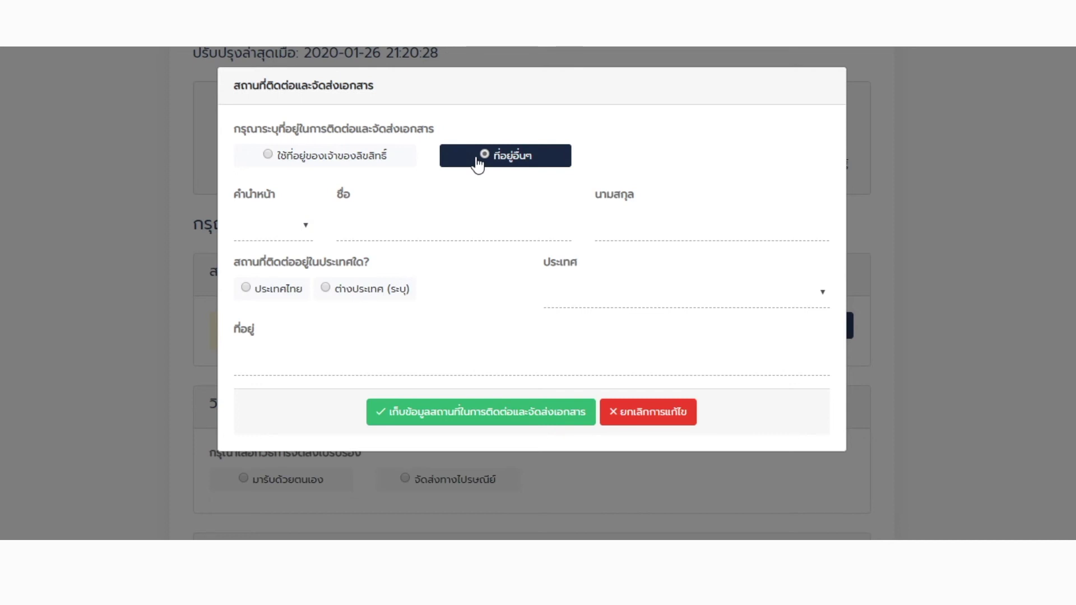
click(648, 412)
Set the certificate delivery method to จัดส่งทางไปรษณีย์.
scroll(573, 508, down, 4)
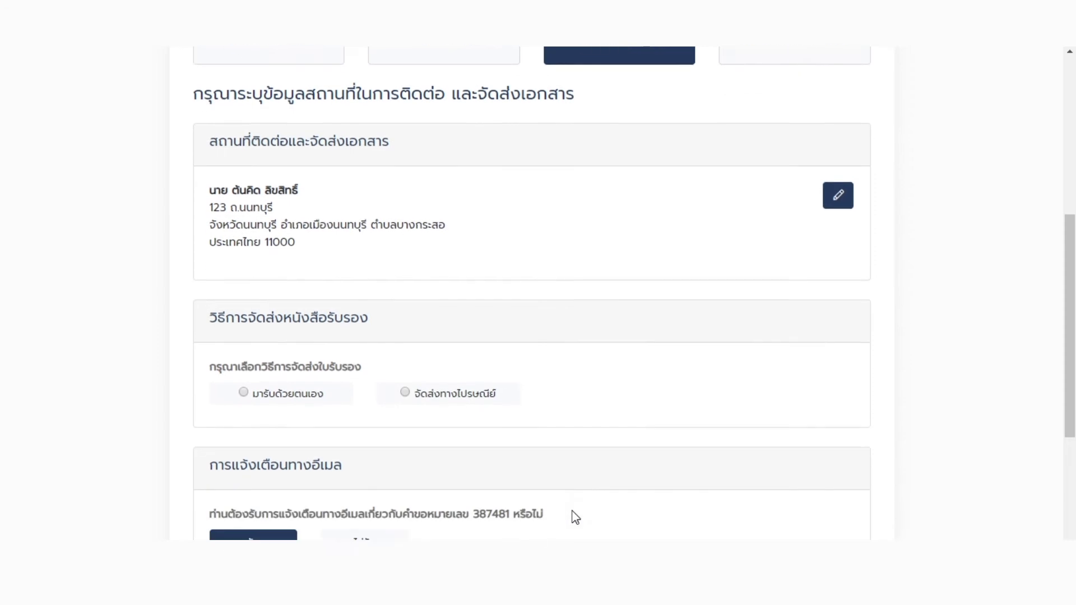
click(304, 291)
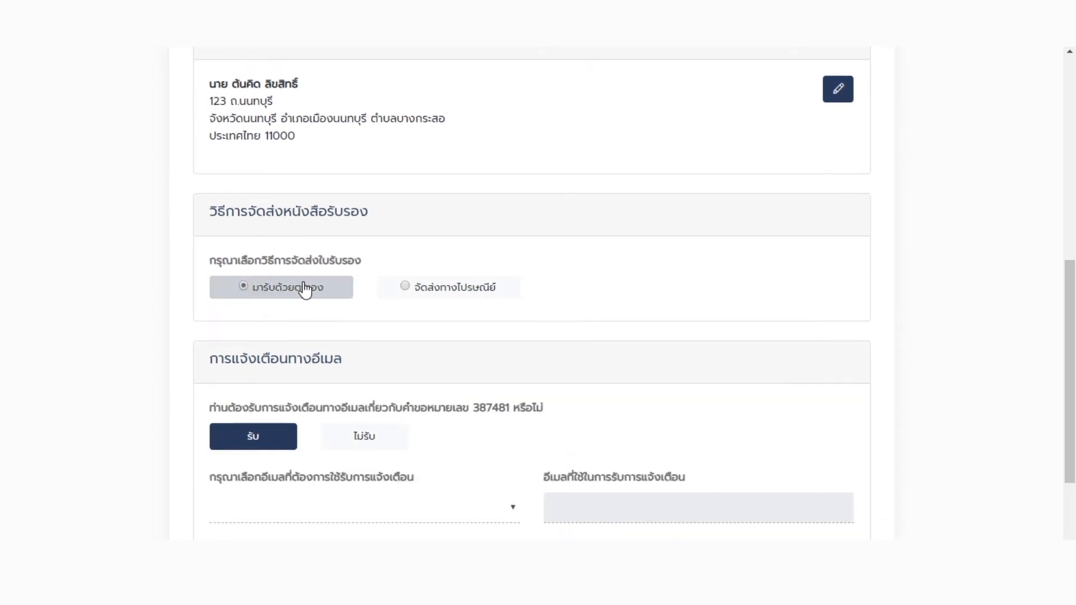
click(474, 292)
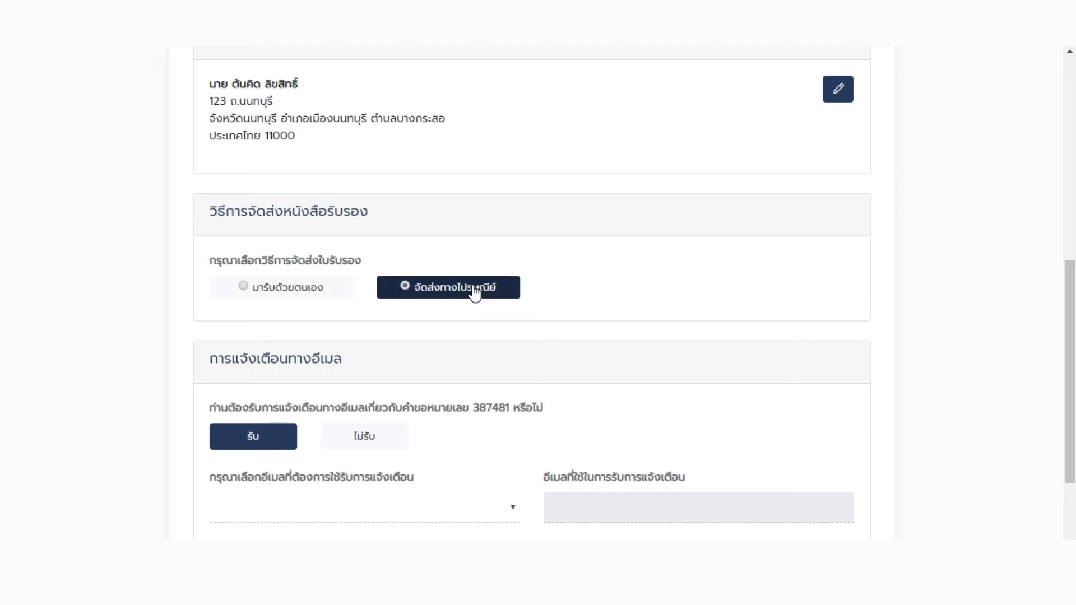
scroll(474, 292, down, 3)
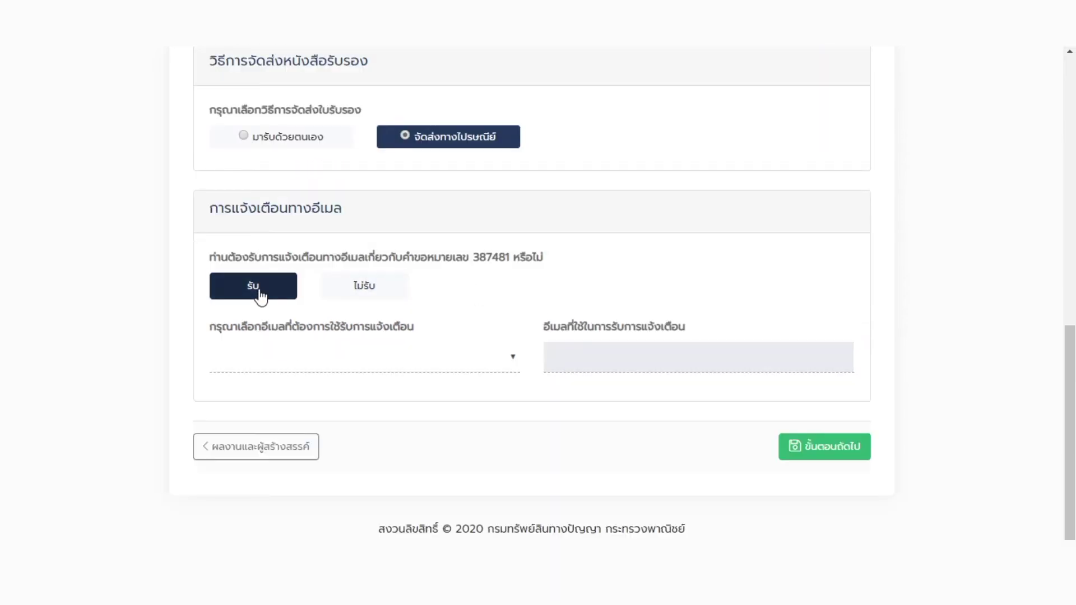
Try the copyright owner's email, the representative's email and อีเมลอื่นๆ (โปรดระบุ) as the address for email notifications.
click(465, 364)
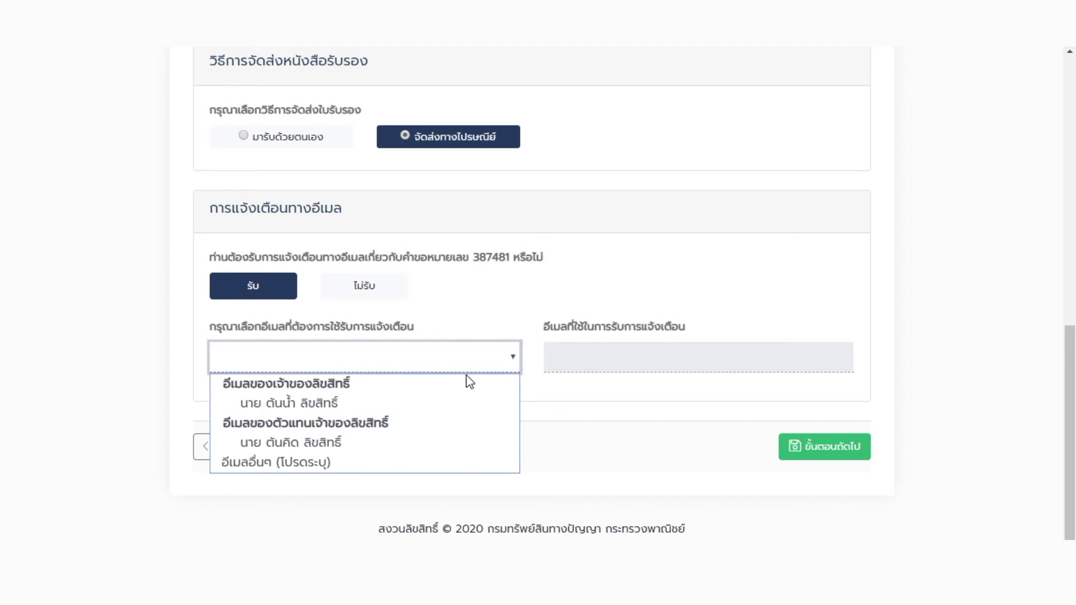
click(469, 404)
click(485, 363)
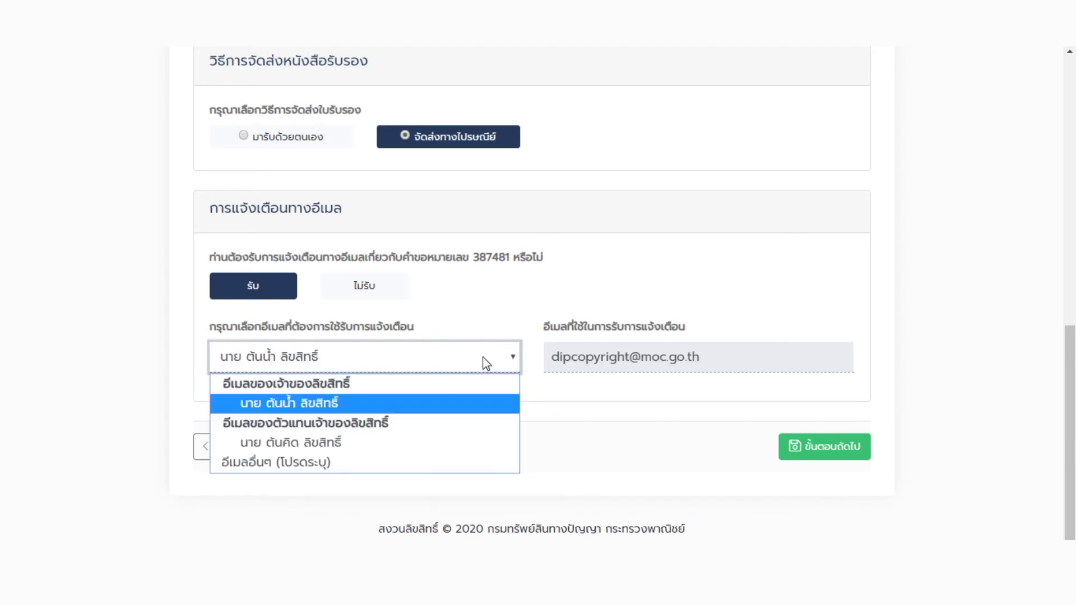
click(454, 443)
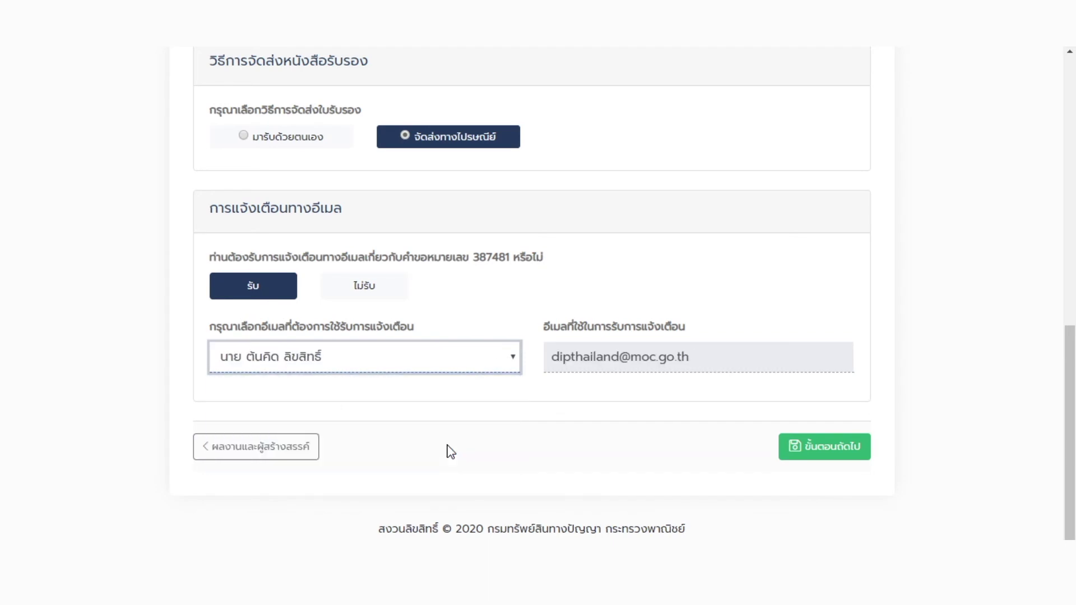
click(481, 358)
click(417, 469)
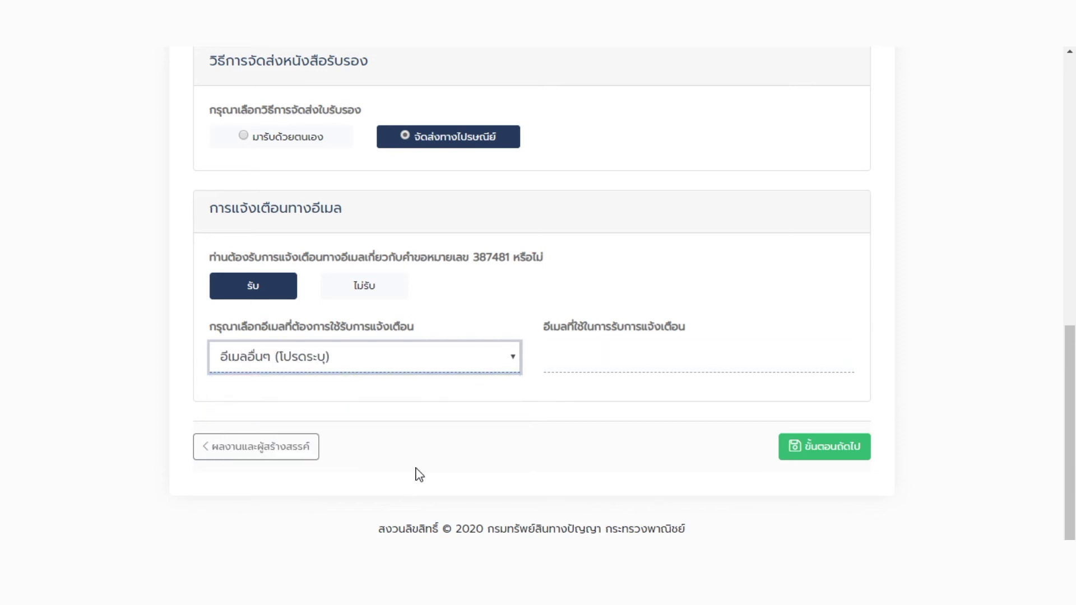
Use the representative's email for notifications and proceed to the evidence check and submission section (ตรวจสอบหลักฐานและส่งคำขอแจ้งลิขสิทธิ์).
click(444, 362)
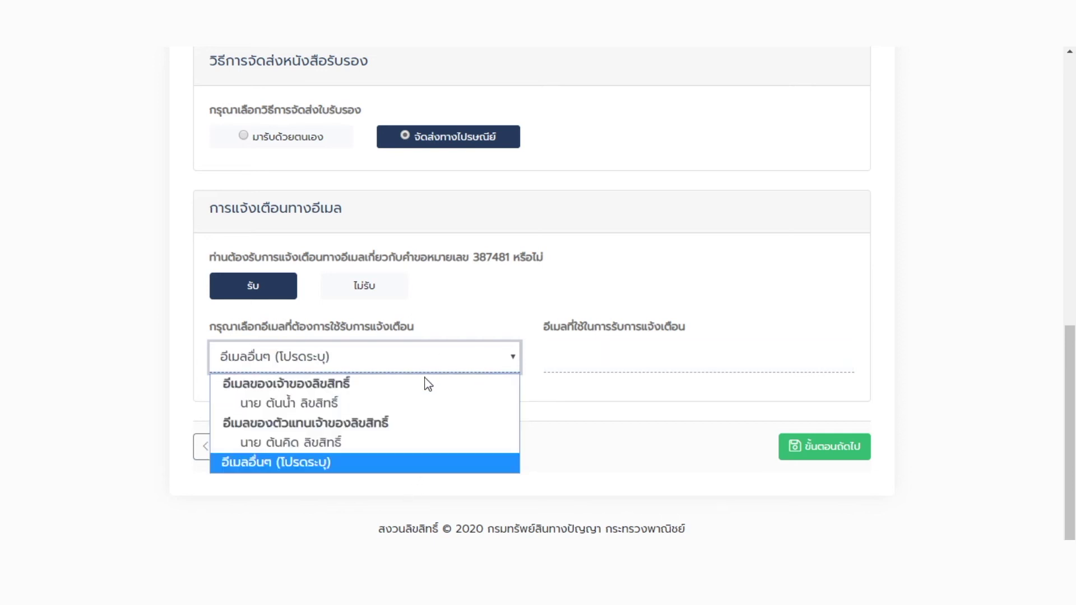
click(395, 443)
click(856, 454)
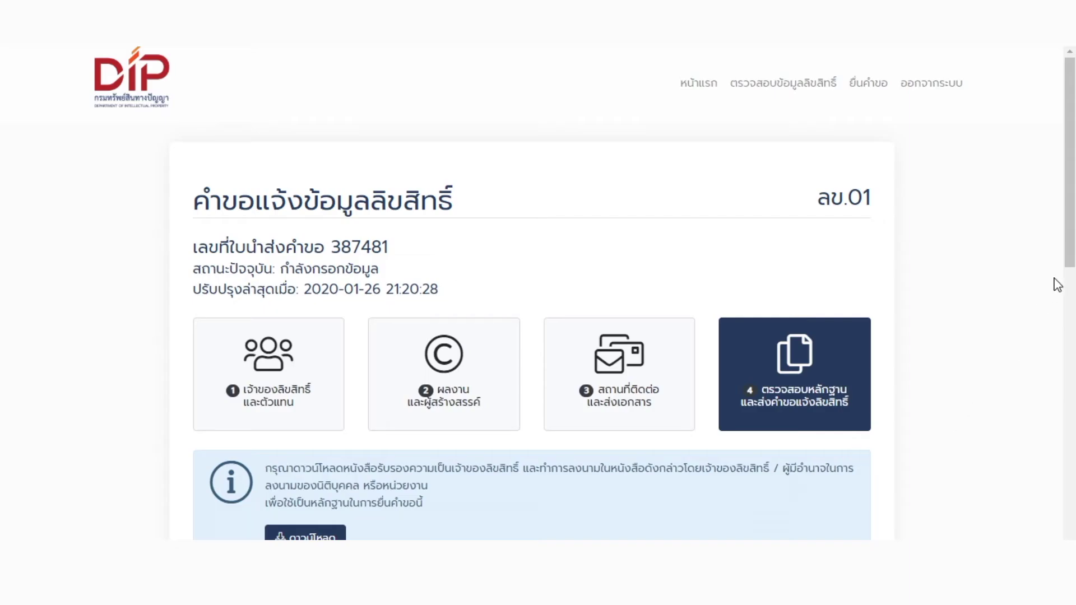
Download the copyright ownership certification letter (หนังสือรับรองความเป็นเจ้าของลิขสิทธิ์) for signing.
drag(1071, 264, 1073, 424)
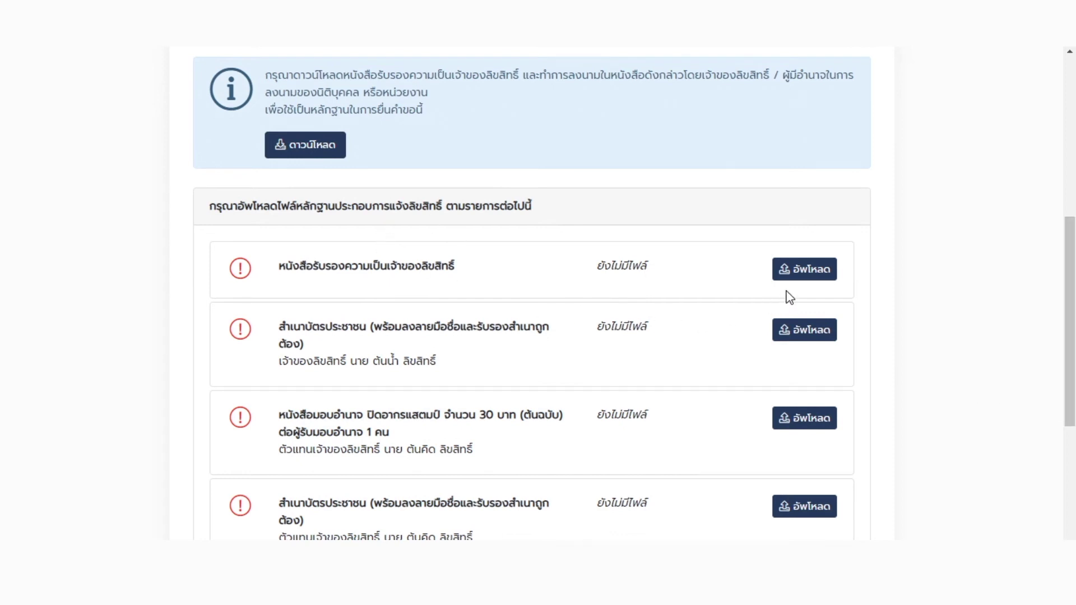
click(312, 147)
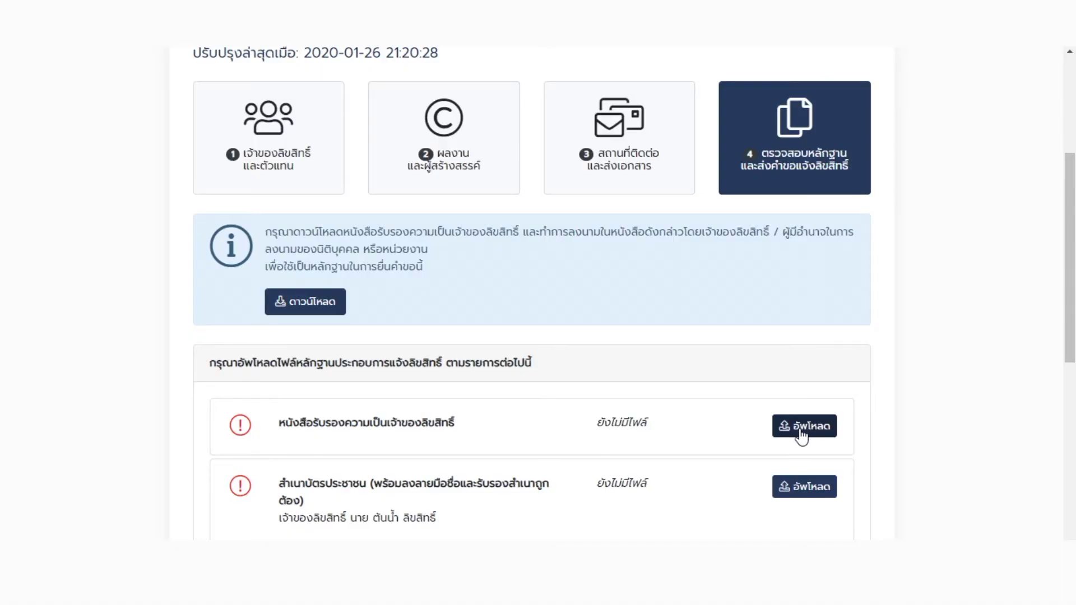
Upload หนังสือรับรองความเป็นเจ้าของงานลิขสิทธิ์.pdf as the ownership certification letter and proceed to the choice of identity verification method.
click(801, 432)
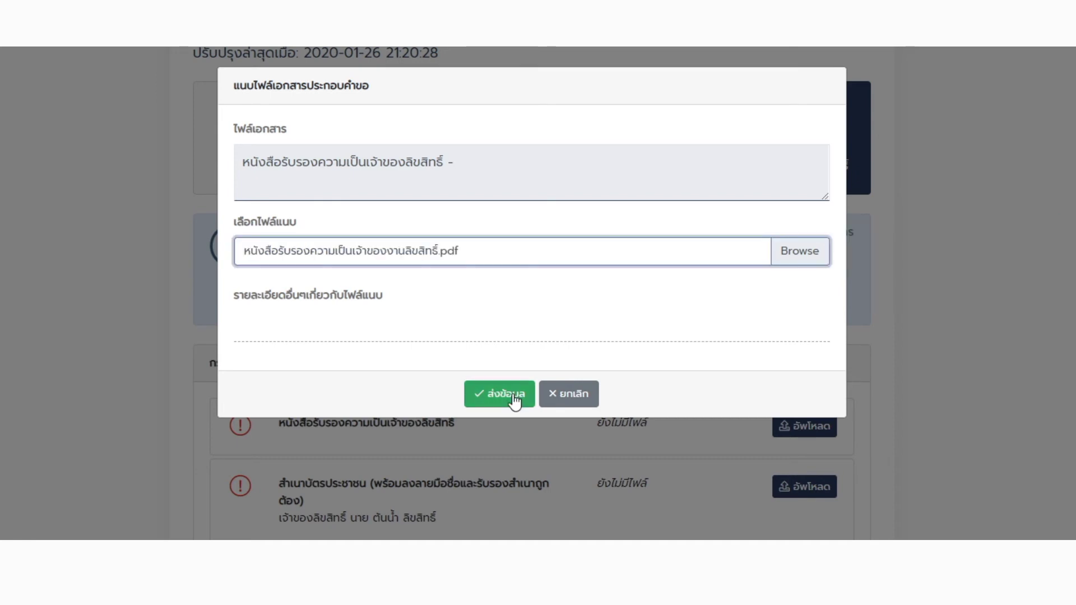
click(512, 397)
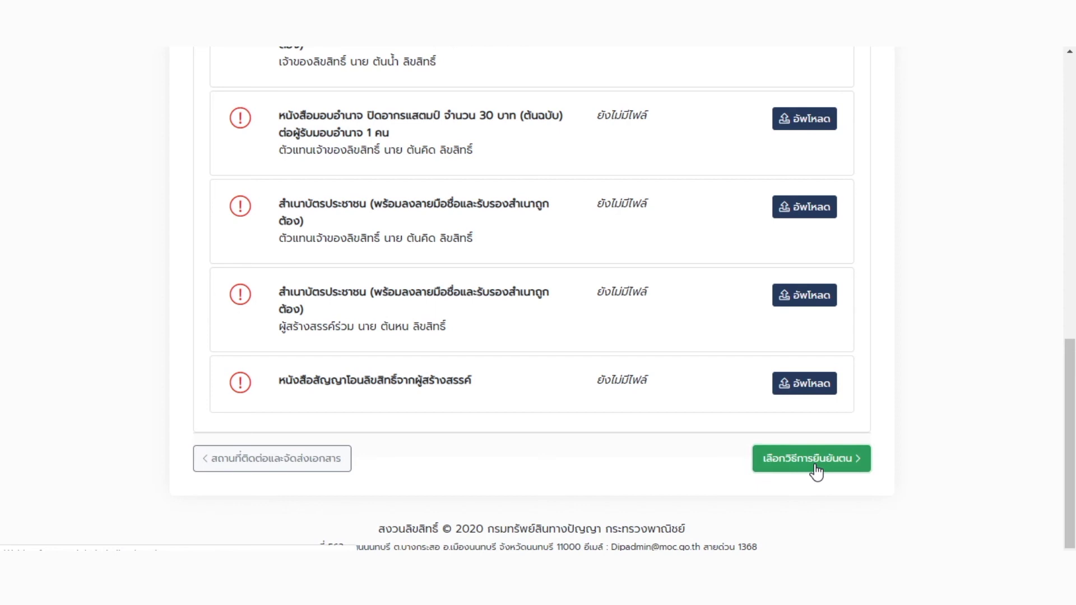
click(812, 459)
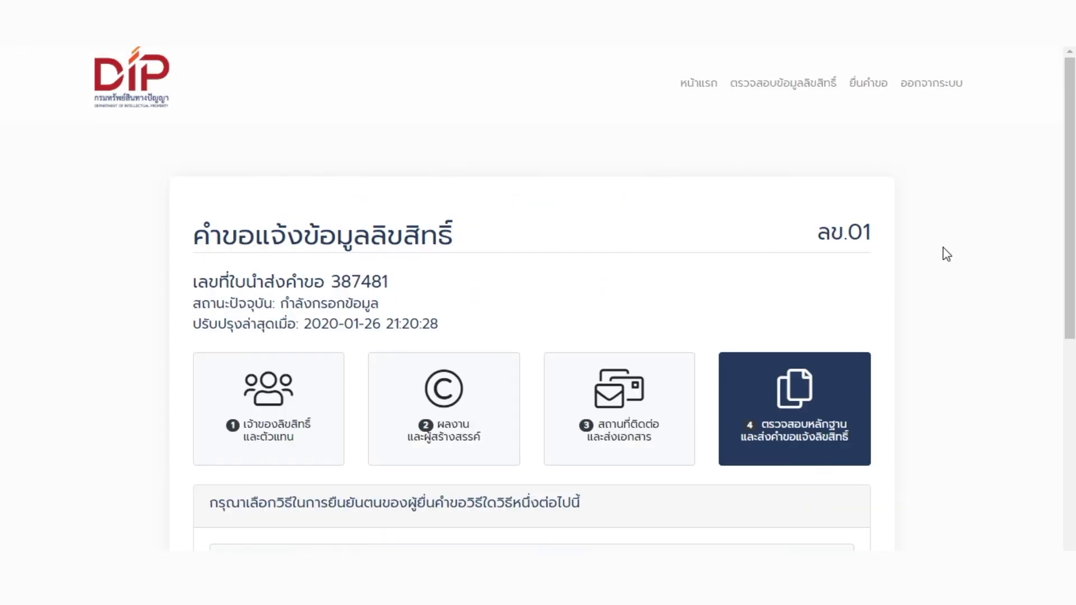
Choose verification through the central identity system (ยื่นยันตนผ่านระบบยืนยันตนแบบรวมศูนย์กลาง) and continue.
drag(1072, 190, 1073, 350)
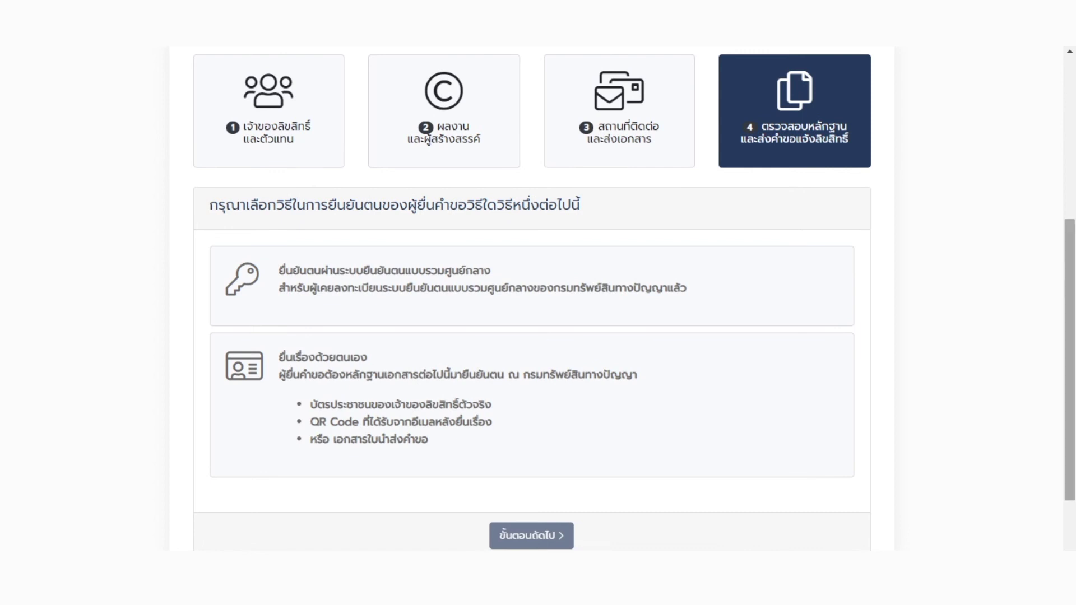
click(597, 292)
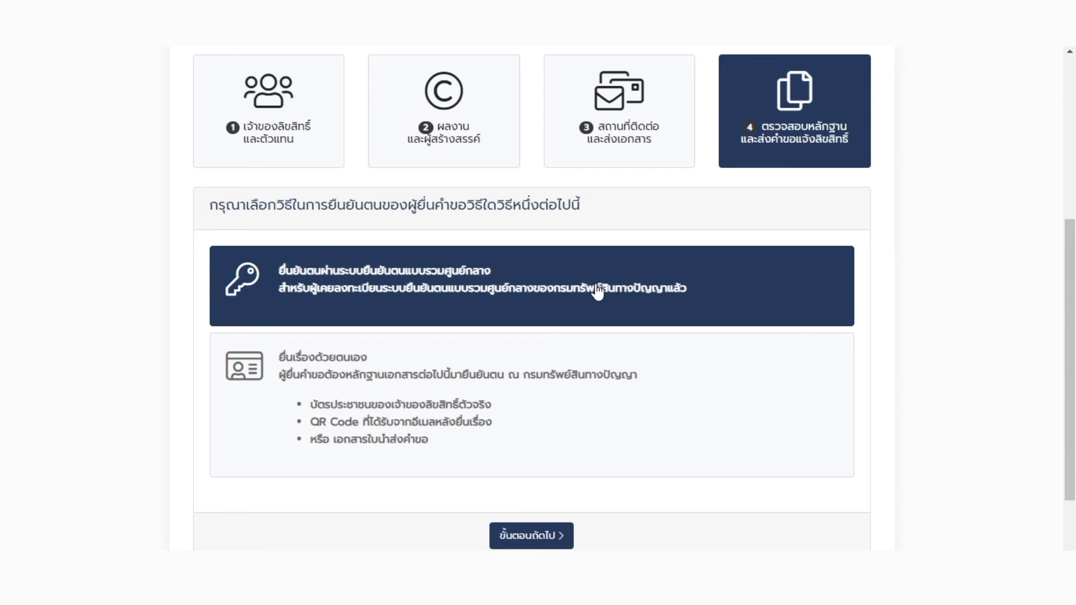
click(537, 535)
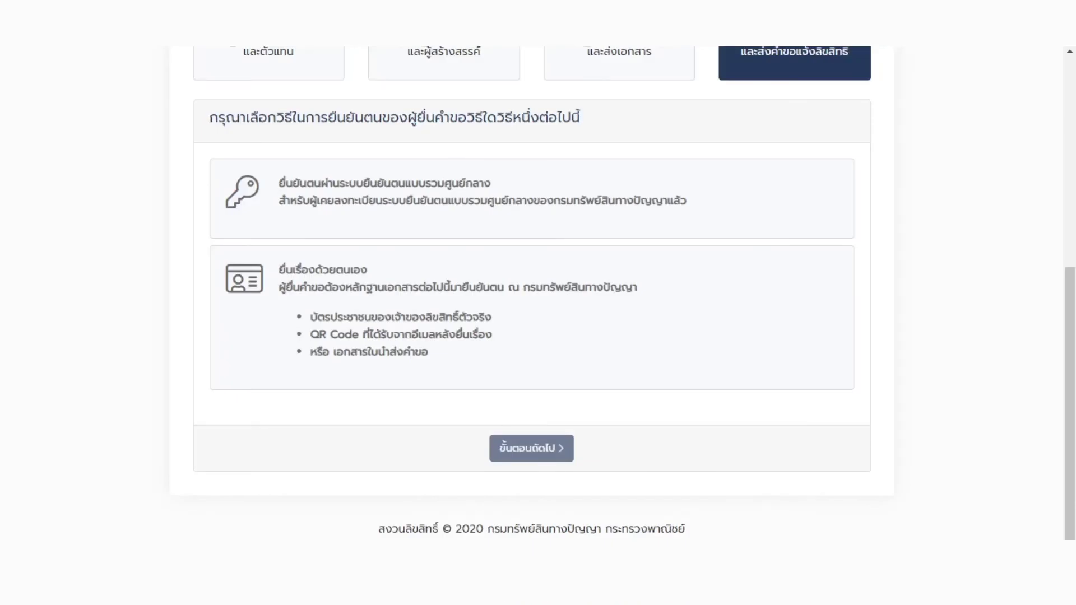
Choose in-person filing (ยื่นเรื่องด้วยตนเอง) as the identity verification method and accept the declaration certifying the request's information and evidence.
click(468, 330)
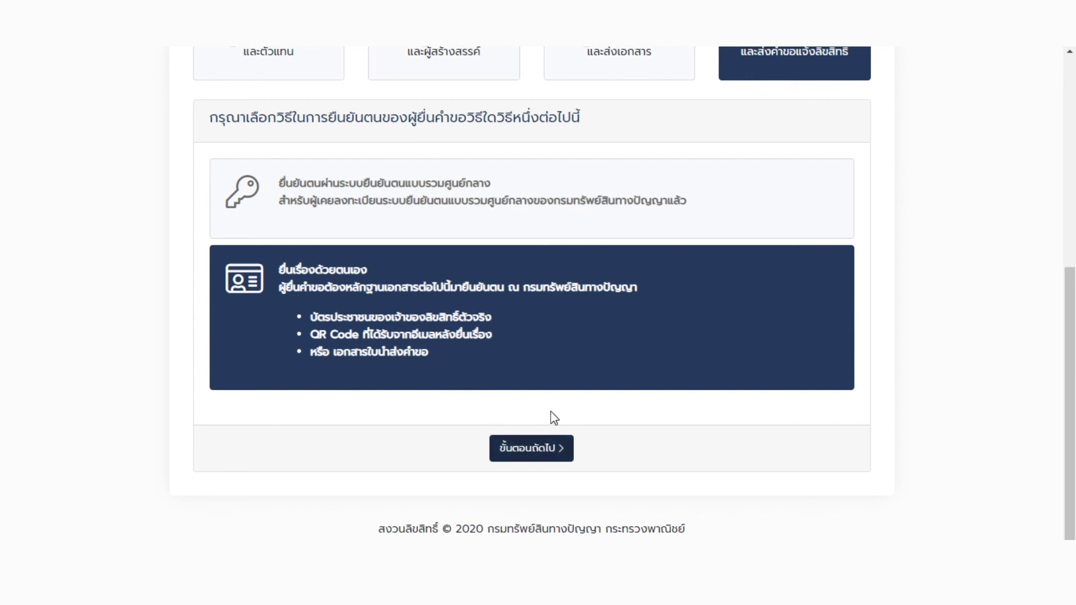
click(564, 455)
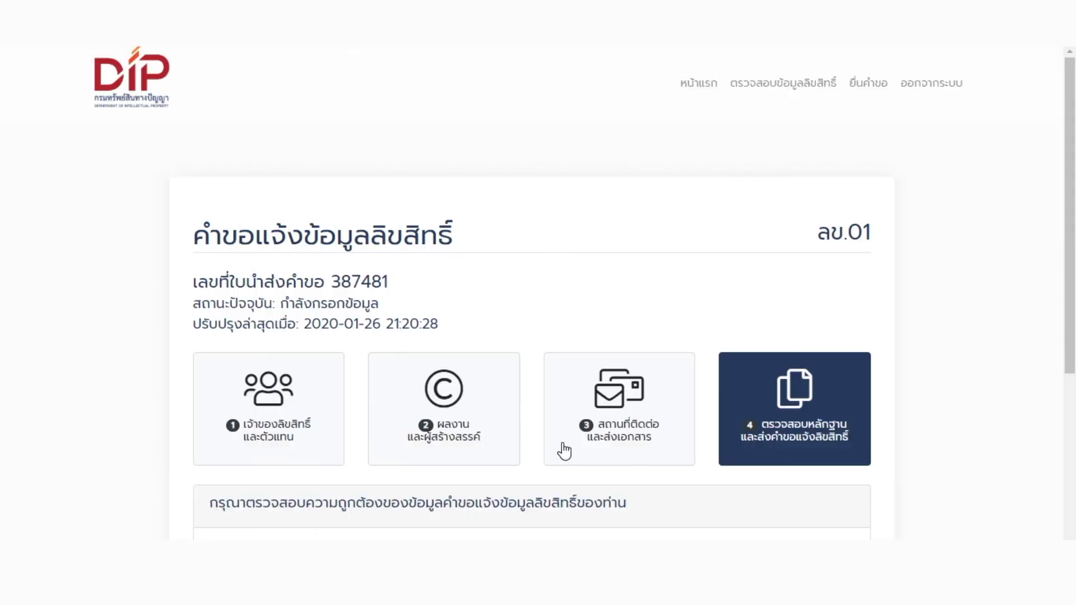
scroll(565, 445, down, 3)
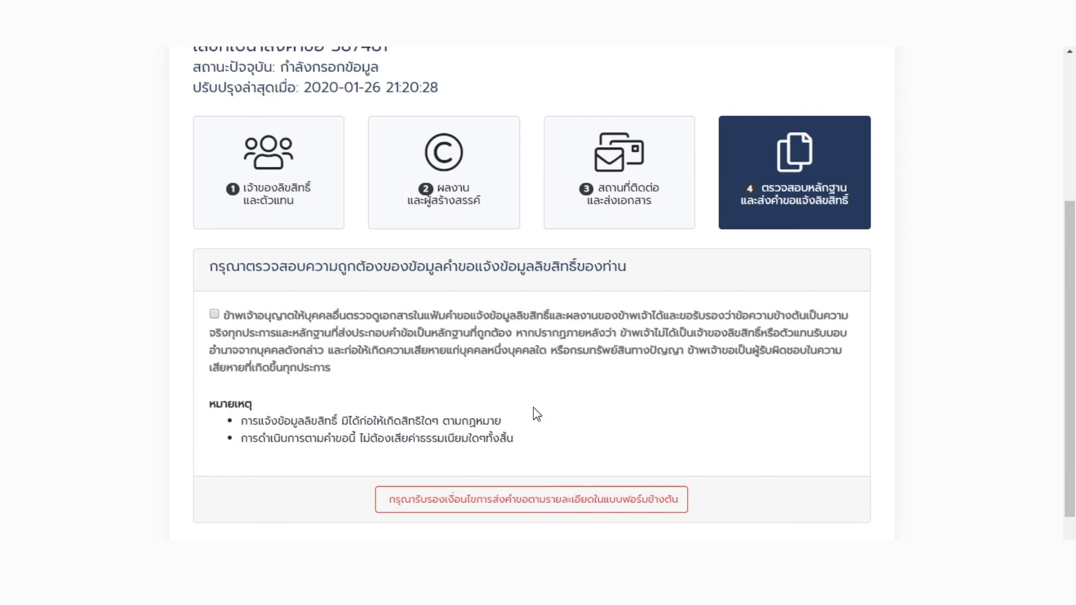
click(506, 335)
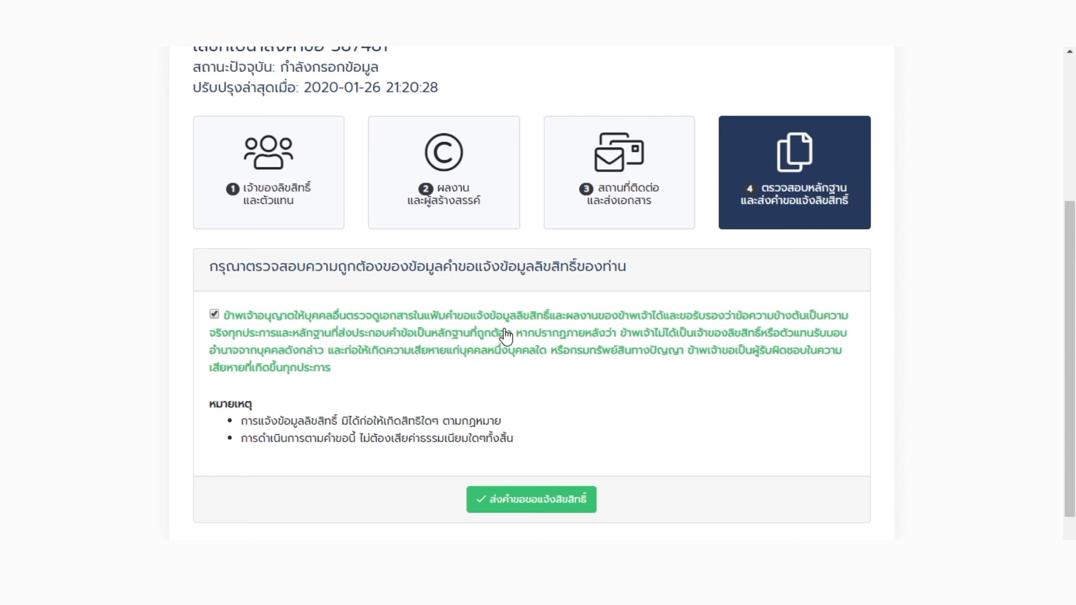
Submit the copyright notification request with confirmation, and download its submission slip (ใบนำส่งคำขอ).
click(544, 507)
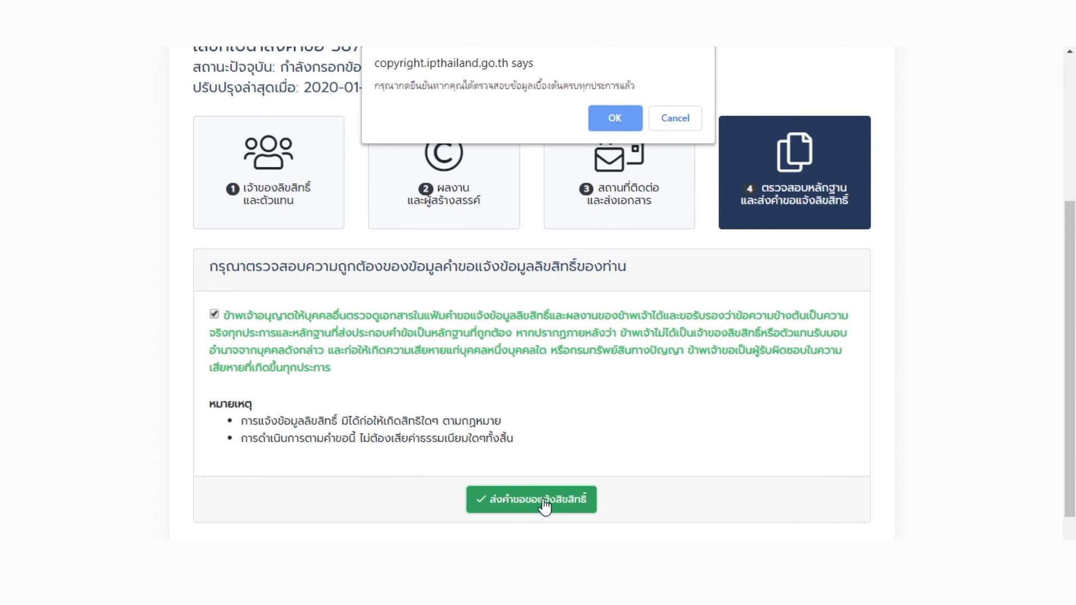
click(614, 119)
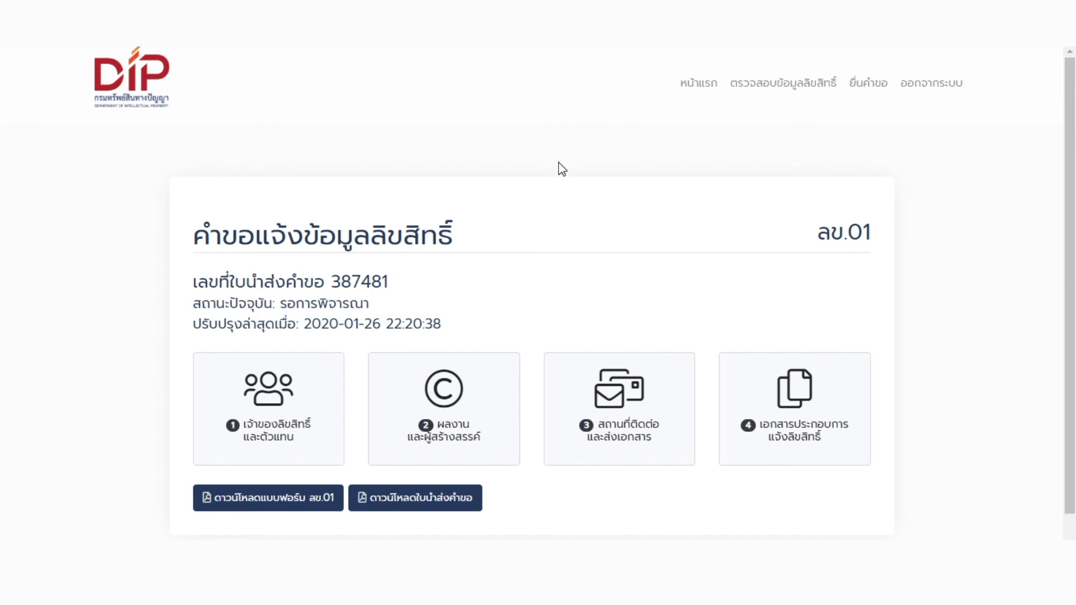
click(468, 507)
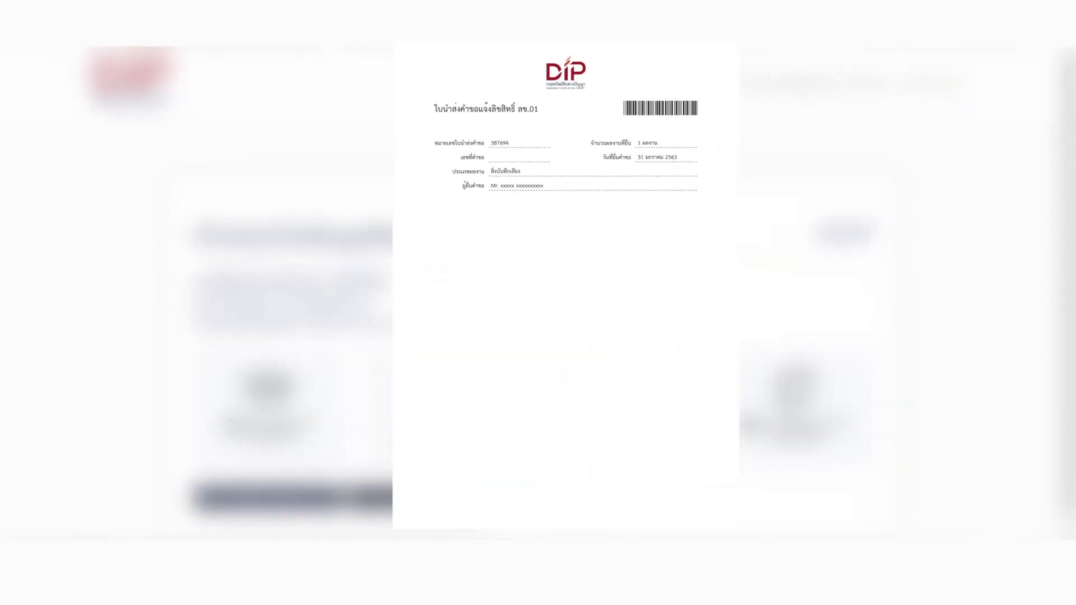